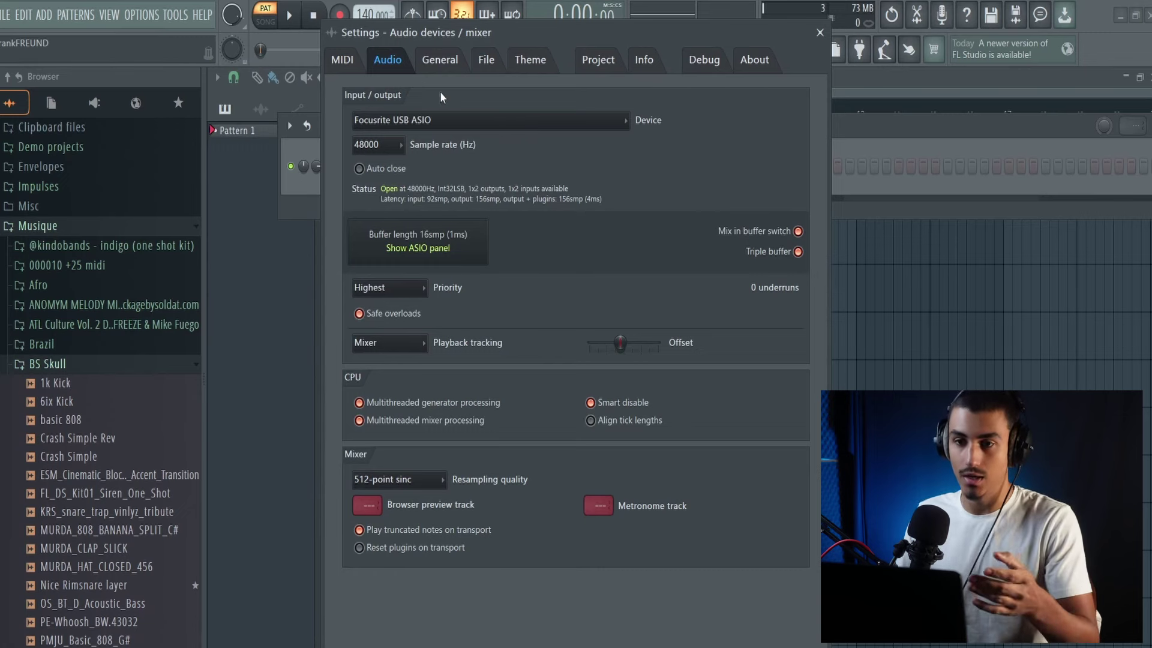
- Select Focusrite USB ASIO as the audio input/output device
{"action": "left_click", "coordinate": [409, 120]}
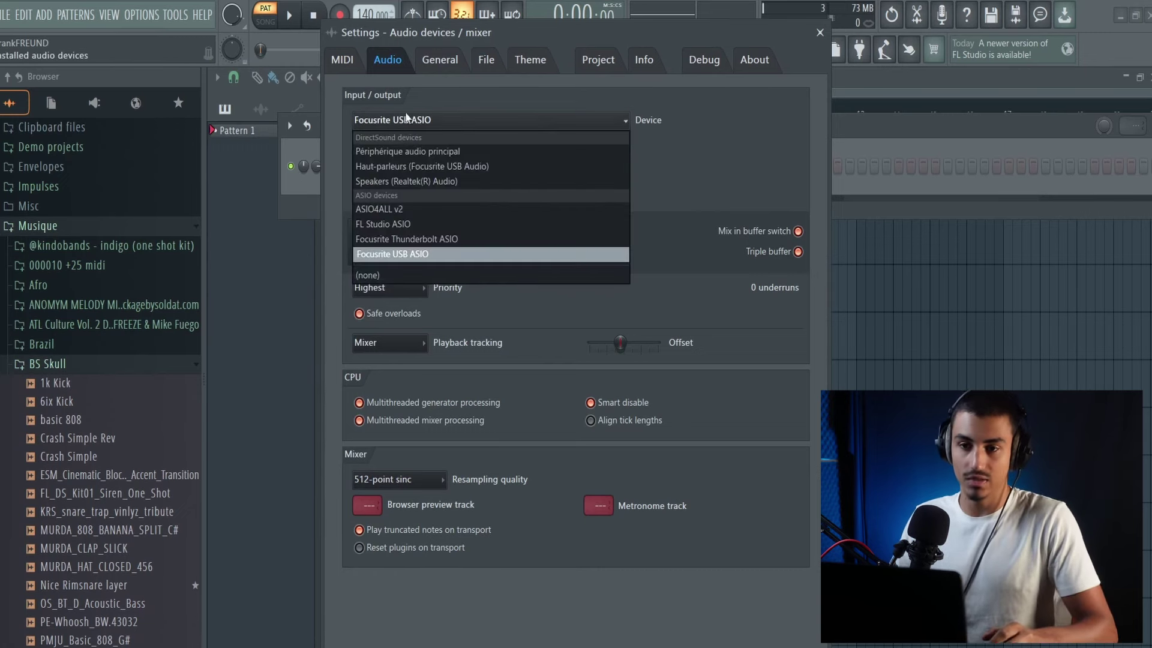
{"action": "left_click", "coordinate": [410, 120]}
{"action": "left_click", "coordinate": [411, 120]}
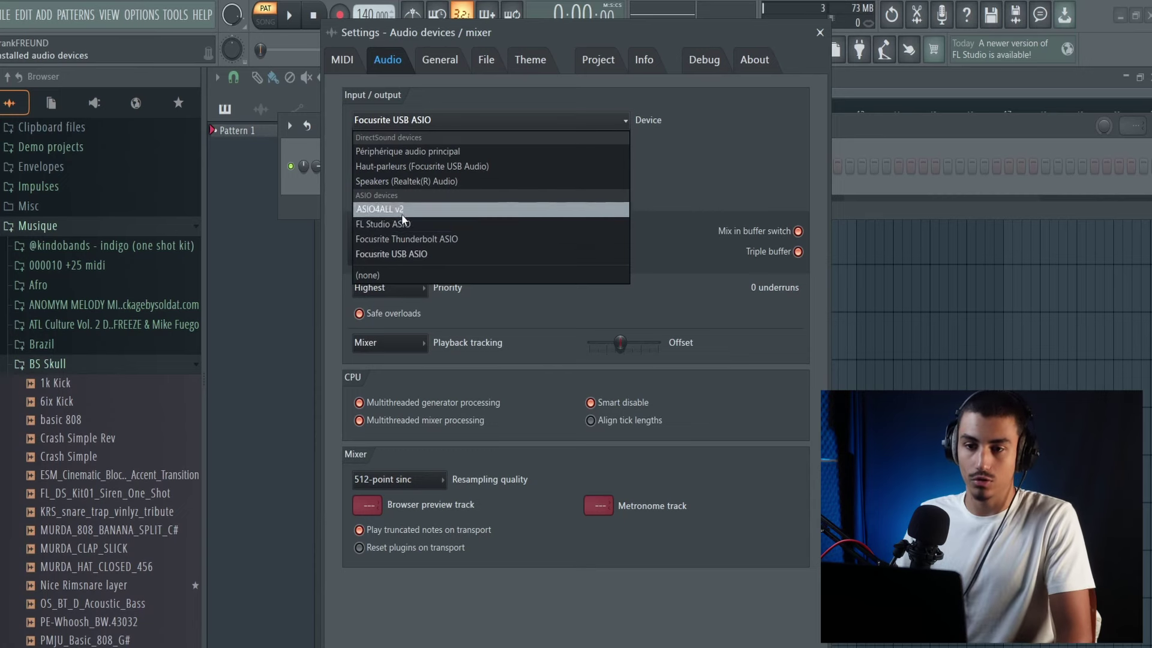
{"action": "left_click", "coordinate": [406, 255]}
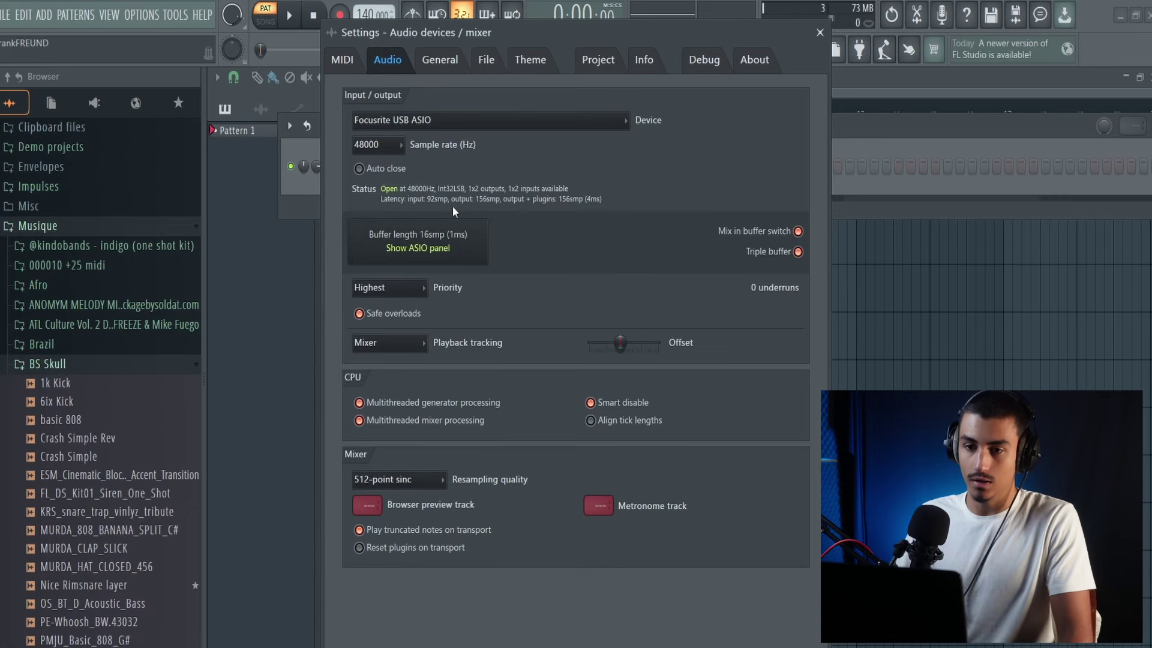
- Open the Focusrite driver's ASIO panel, review the available buffer sizes, and close it
{"action": "left_click", "coordinate": [418, 248]}
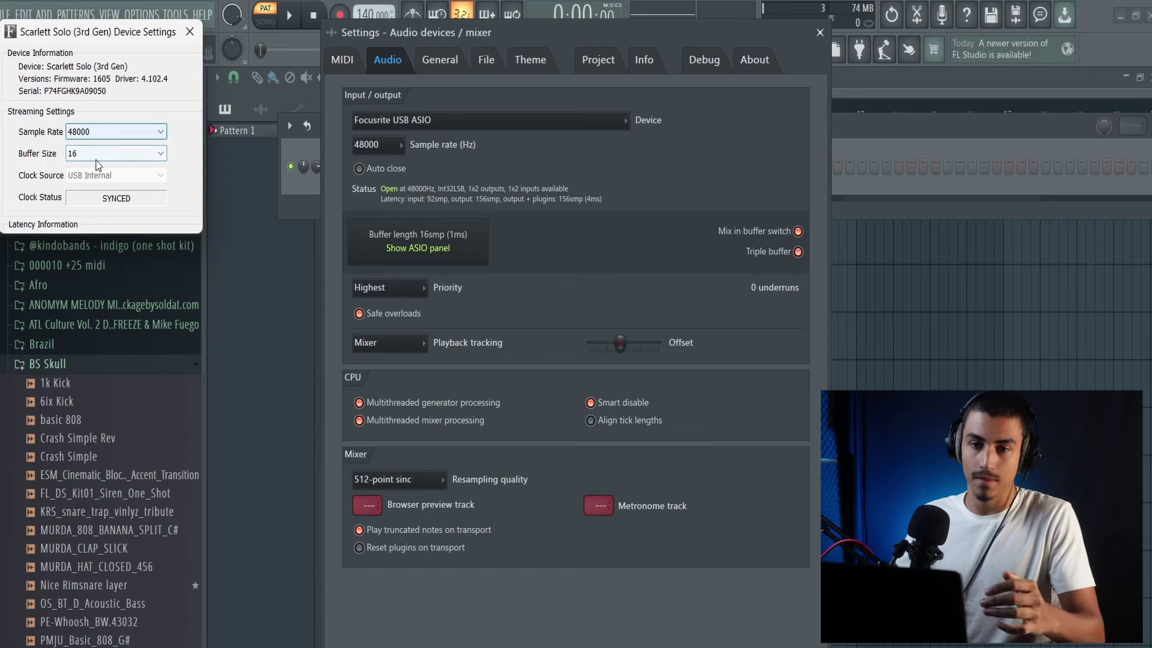
{"action": "left_click", "coordinate": [95, 157]}
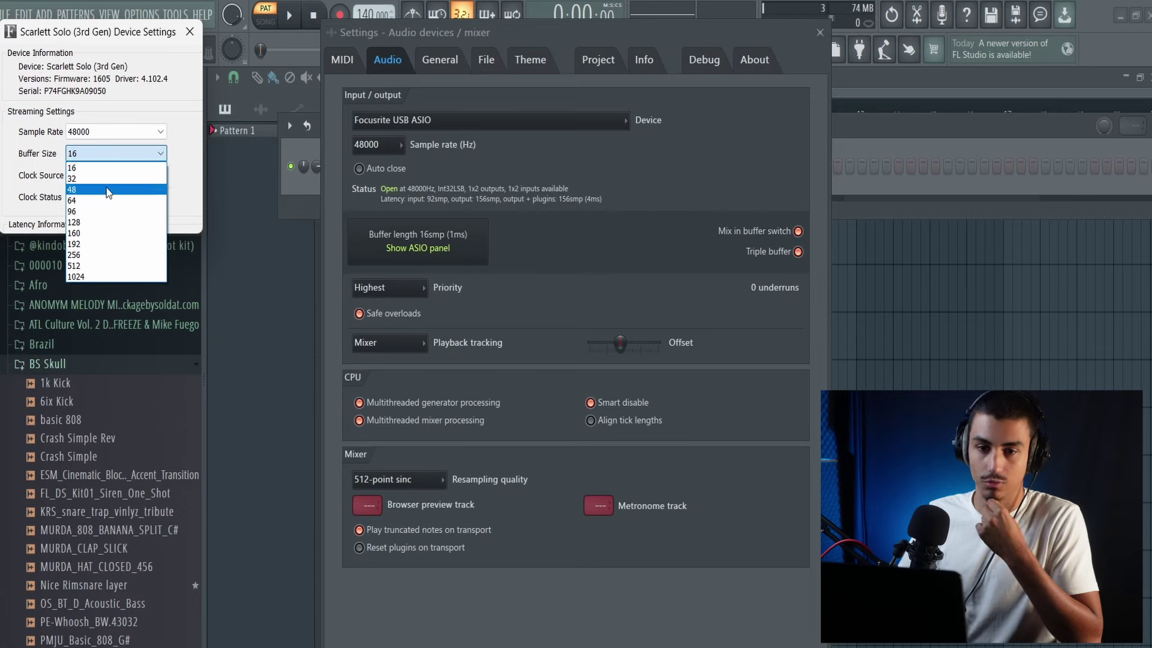
{"action": "left_click", "coordinate": [93, 157]}
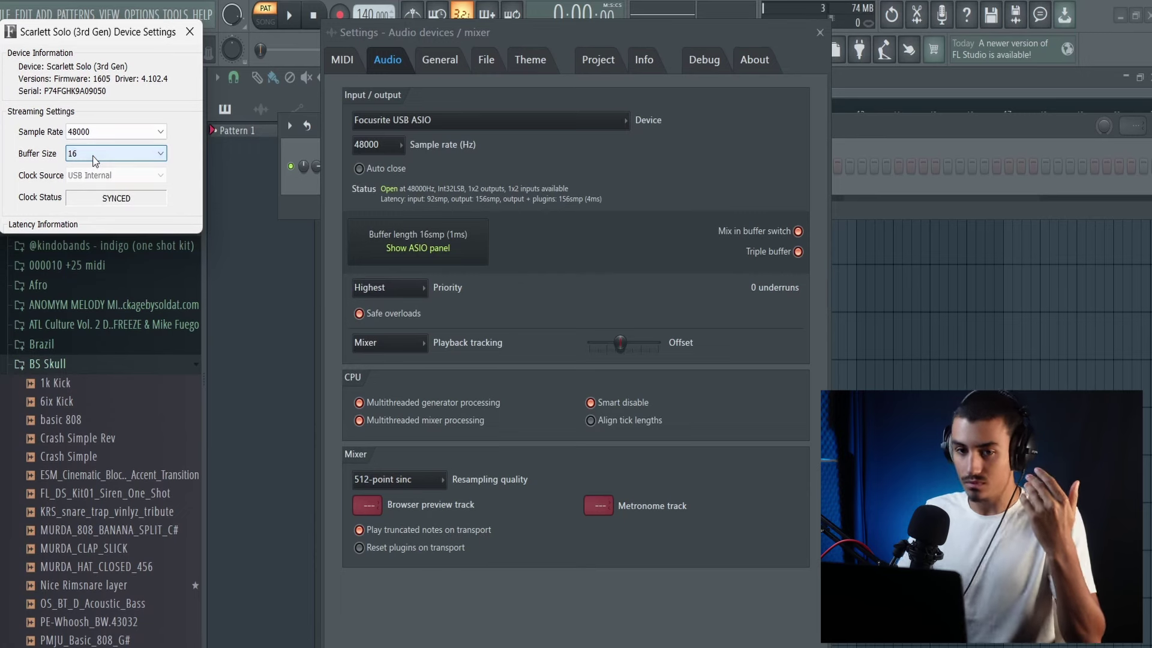
{"action": "left_click", "coordinate": [190, 31]}
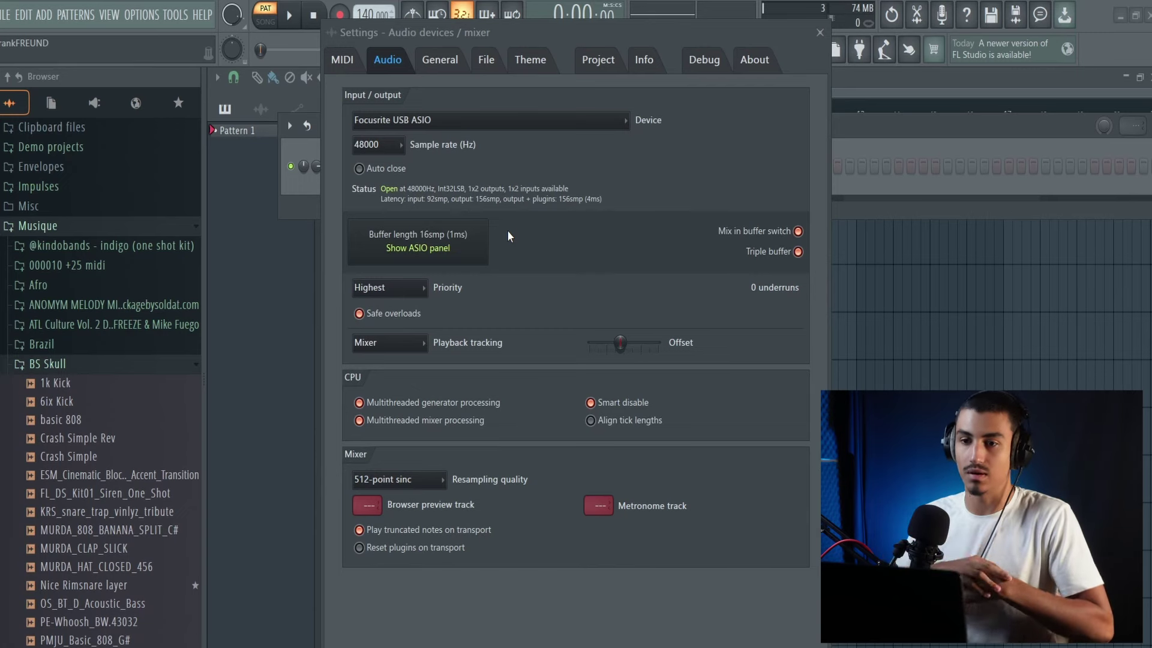
- Review the installed audio devices and switch the audio device to FL Studio ASIO
{"action": "left_click", "coordinate": [446, 121]}
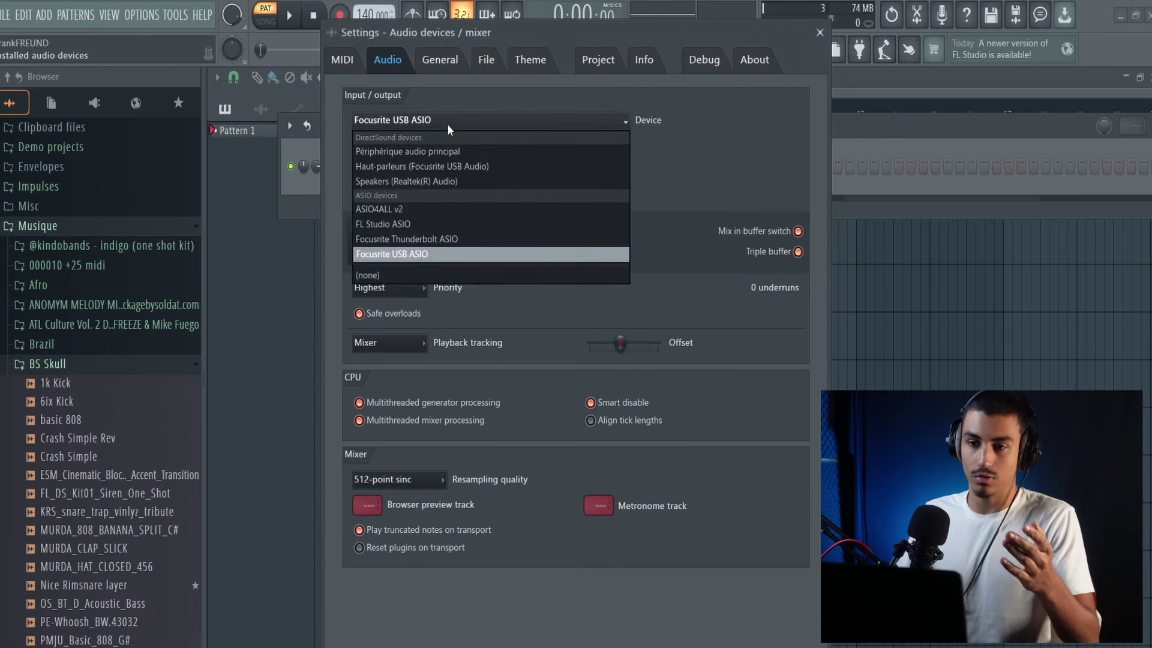
{"action": "left_click", "coordinate": [437, 118]}
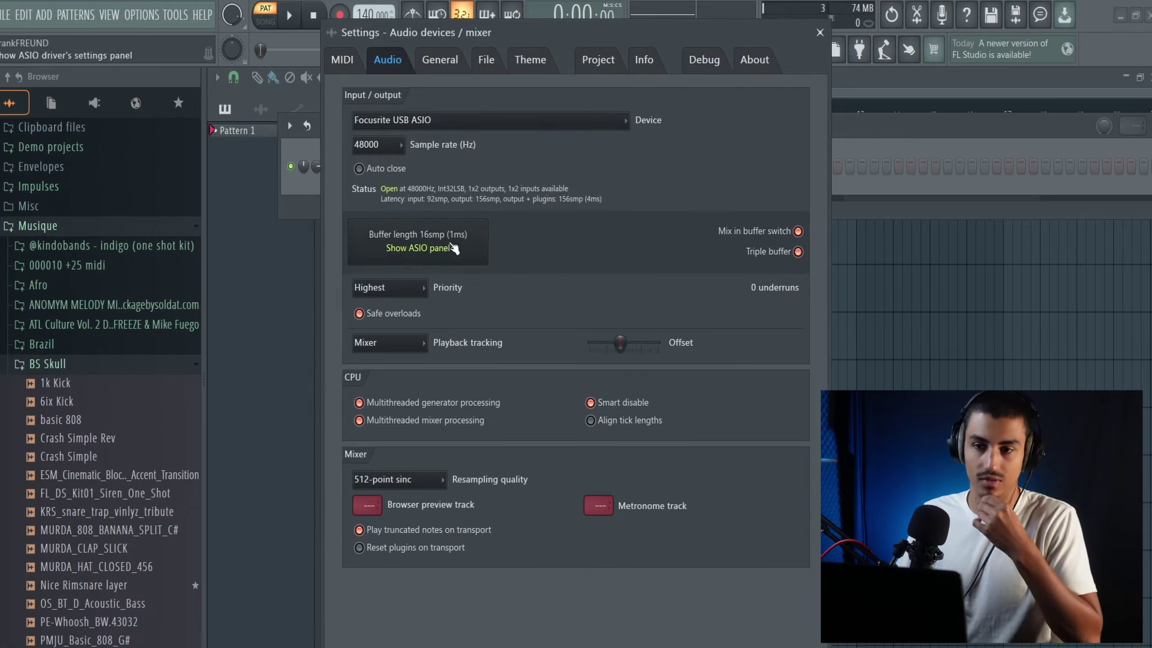
{"action": "left_click", "coordinate": [444, 120]}
{"action": "left_click", "coordinate": [418, 226]}
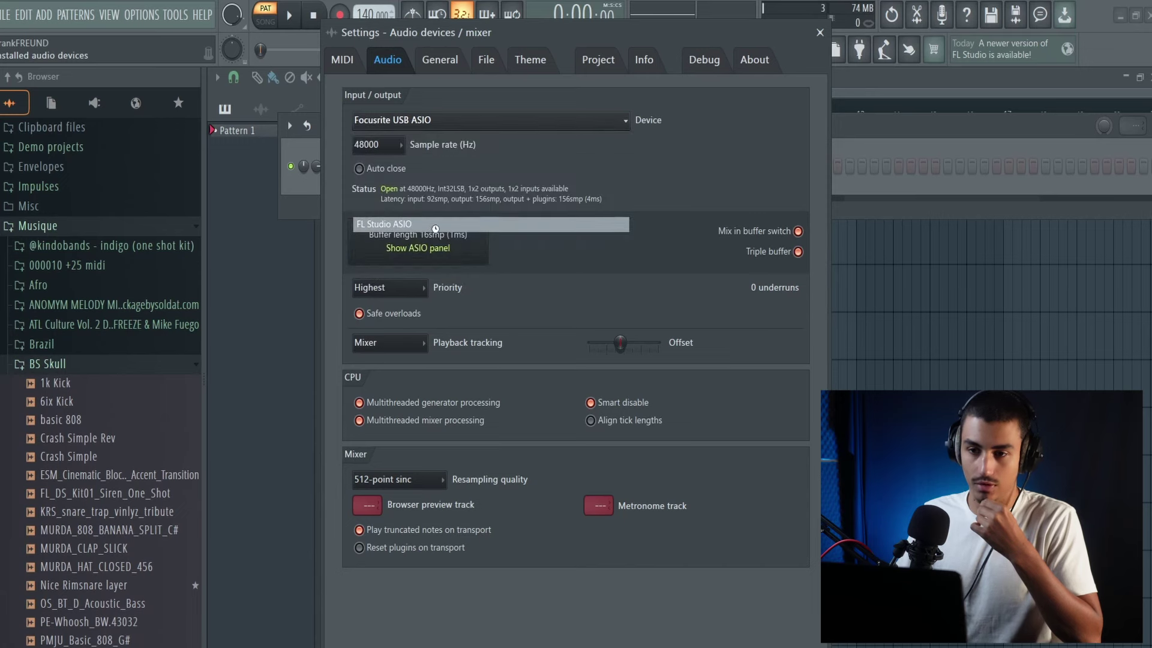
- Open the FL Studio ASIO panel, review its input and output device choices, and close it
{"action": "left_click", "coordinate": [441, 250]}
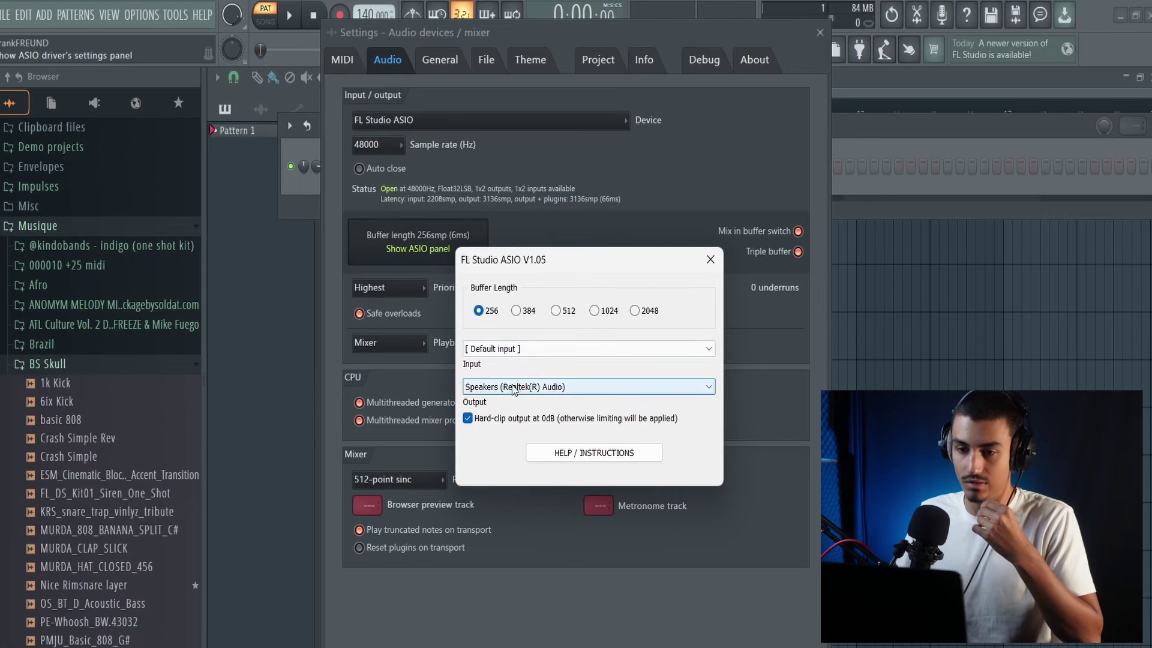
{"action": "left_click", "coordinate": [503, 350]}
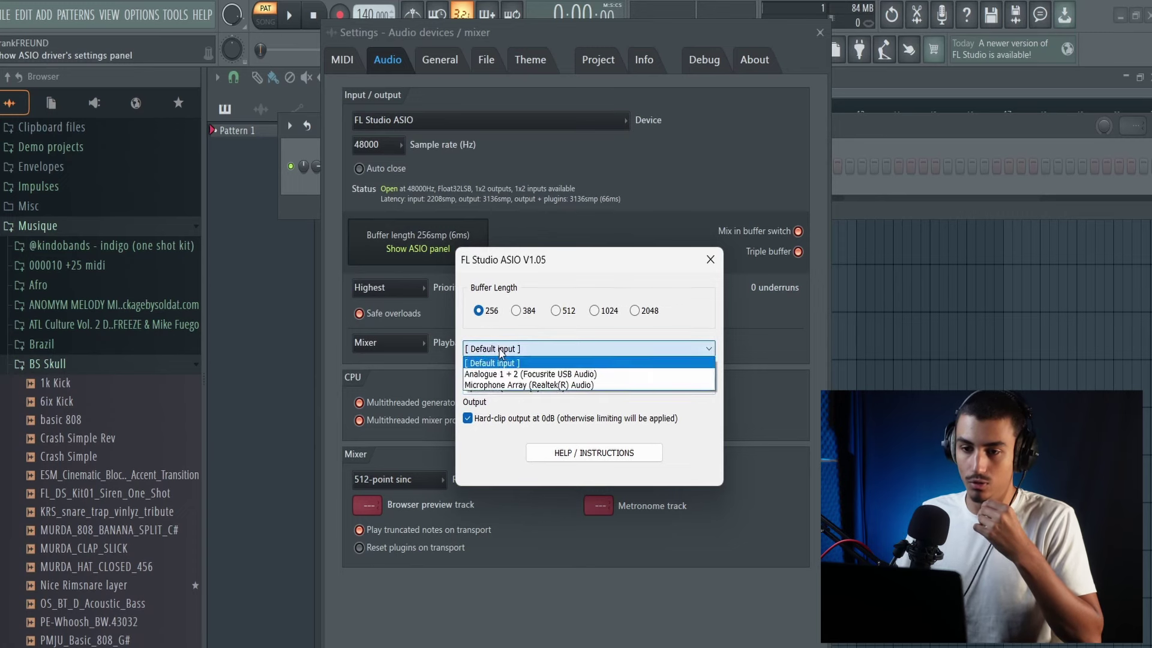
{"action": "left_click", "coordinate": [502, 352]}
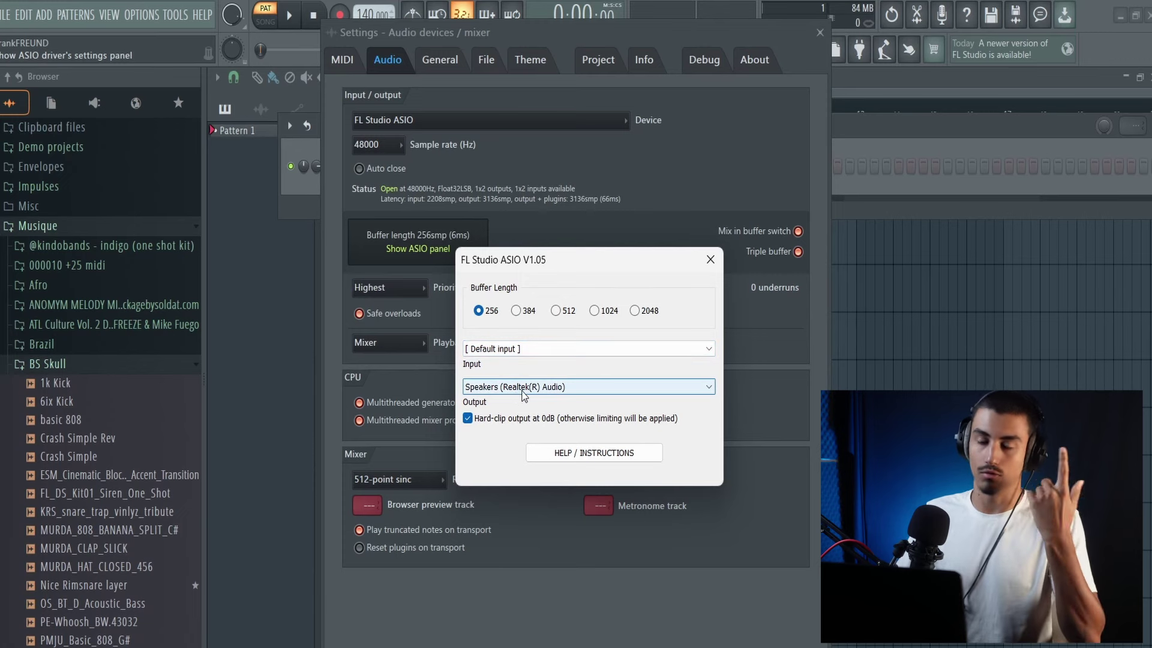
{"action": "left_click", "coordinate": [591, 388]}
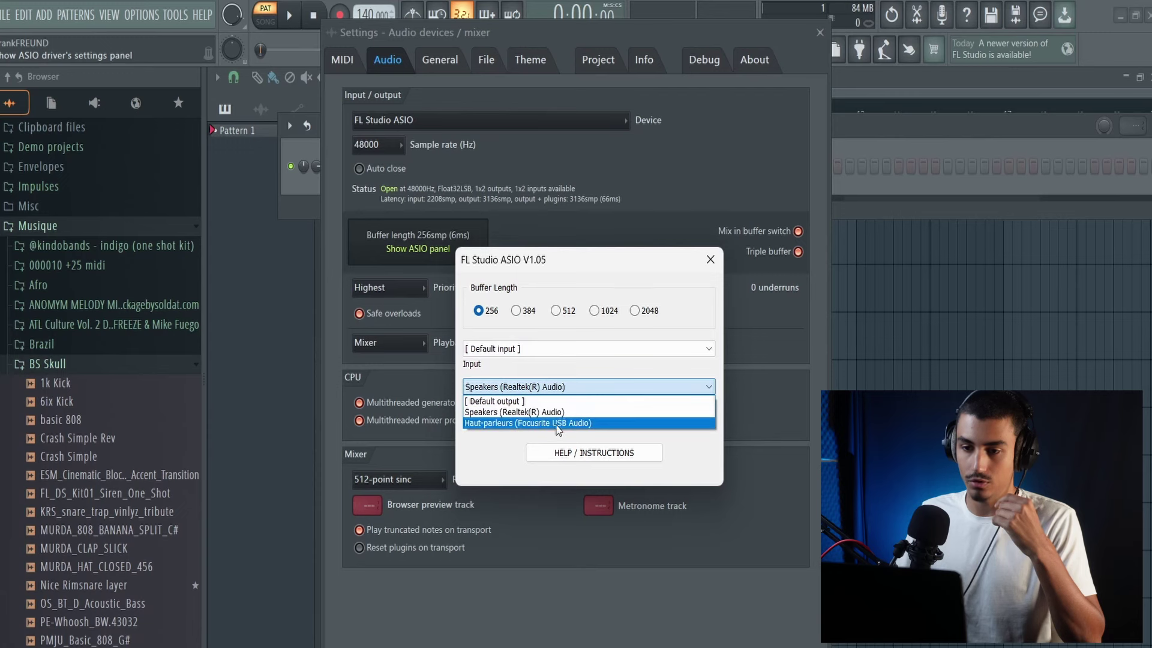
{"action": "left_click", "coordinate": [561, 400]}
{"action": "left_click", "coordinate": [710, 259]}
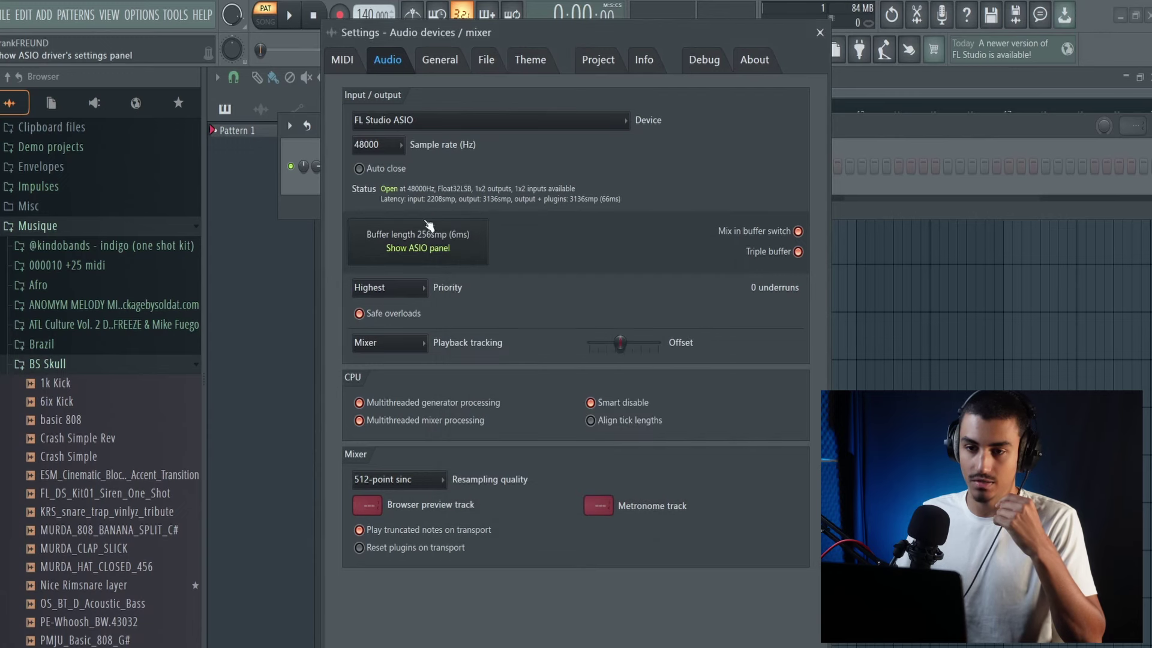
- Switch the audio device back to Focusrite USB ASIO
{"action": "left_click", "coordinate": [409, 119]}
{"action": "left_click", "coordinate": [424, 252]}
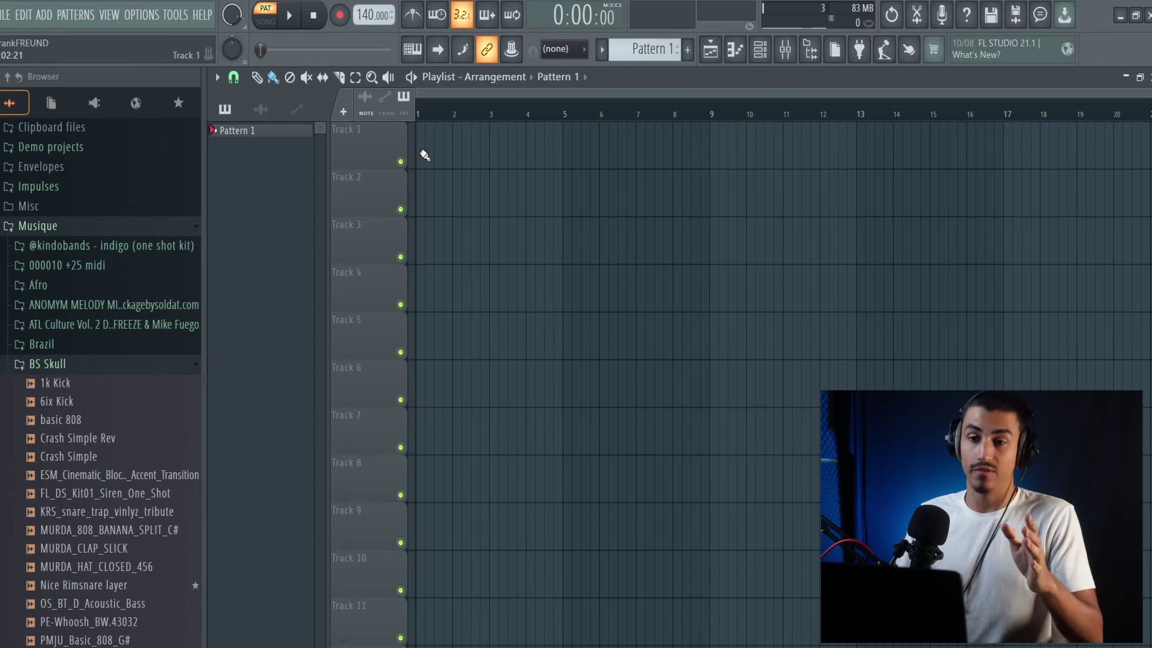
- Make playlist Track 1 an audio track linked to mixer track Insert 1
{"action": "right_click", "coordinate": [387, 130]}
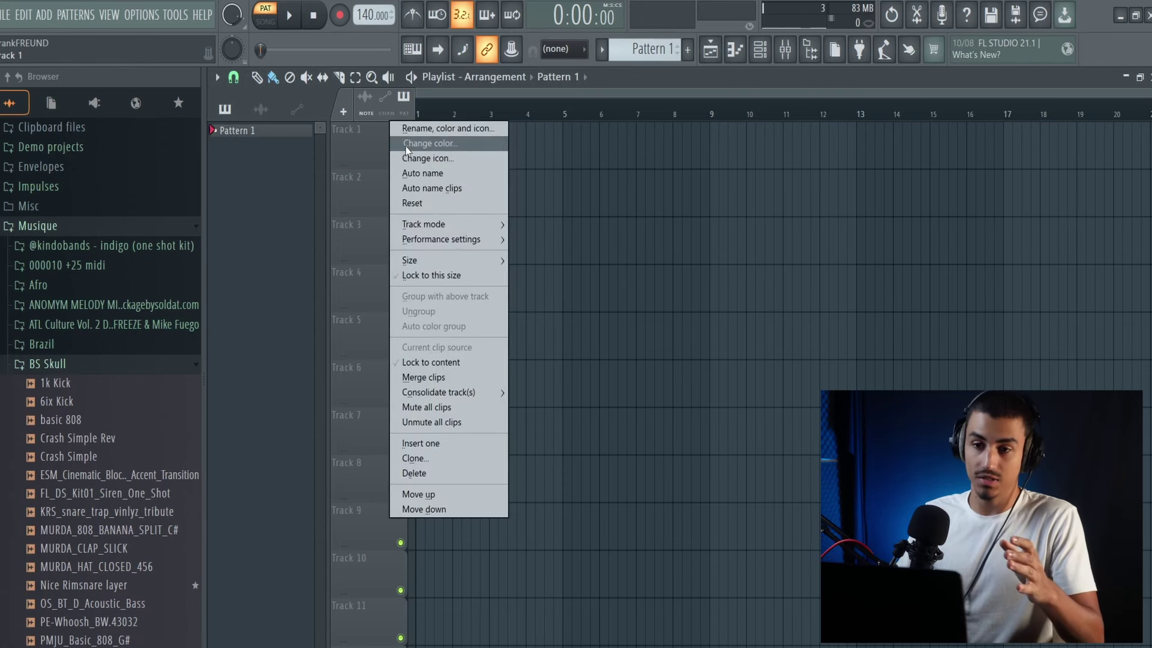
{"action": "right_click", "coordinate": [358, 134]}
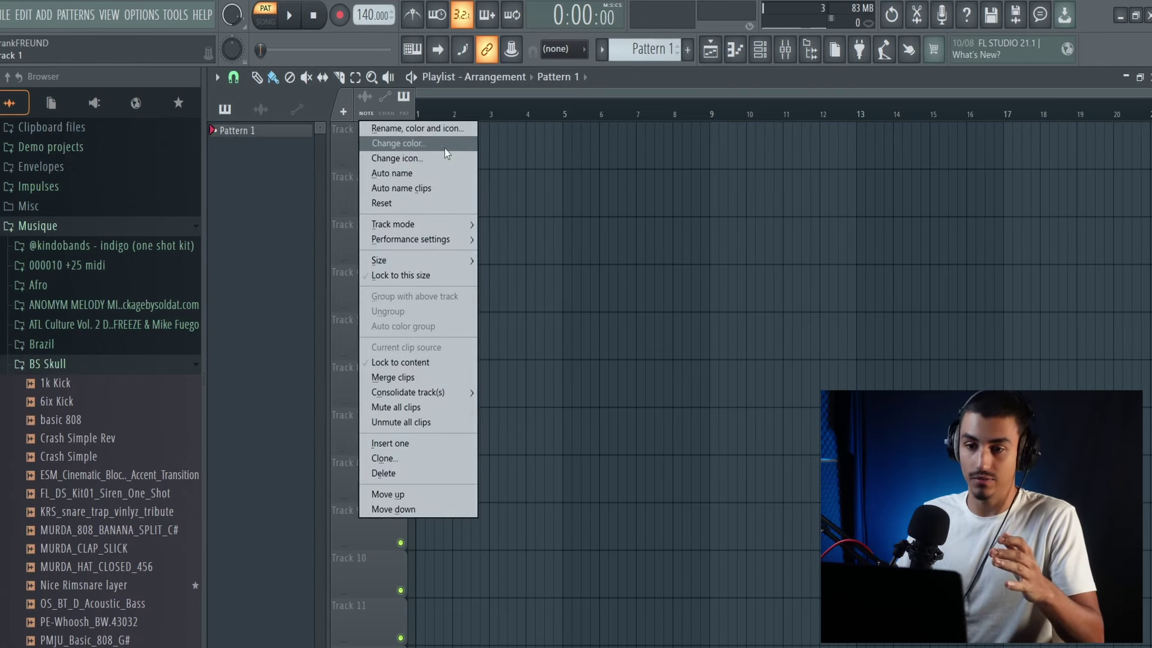
{"action": "mouse_move", "coordinate": [416, 226]}
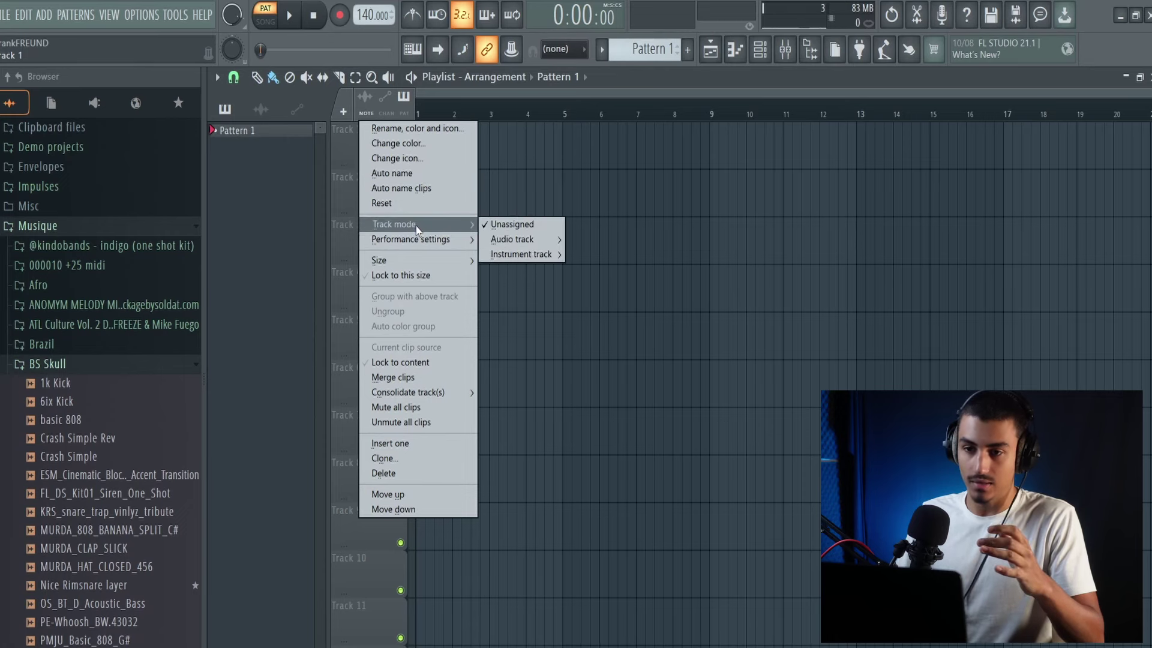
{"action": "mouse_move", "coordinate": [520, 243]}
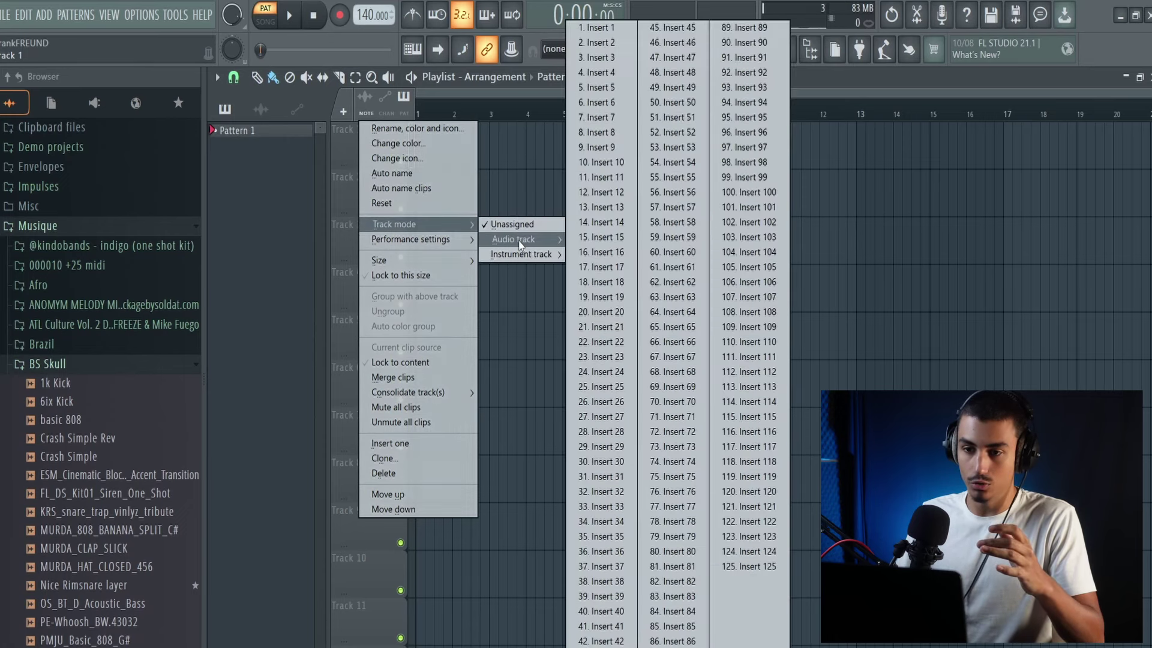
{"action": "left_click", "coordinate": [592, 29]}
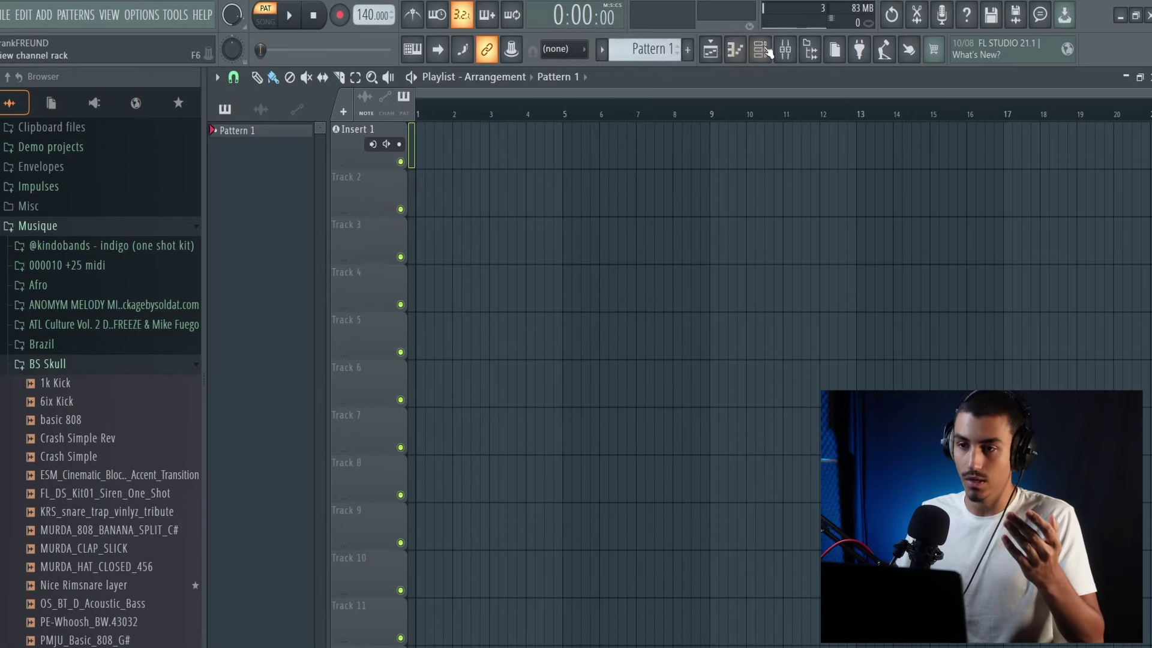
- Open the mixer and rename the Insert 1 track to "Piste 1 micro"
{"action": "left_click", "coordinate": [360, 129]}
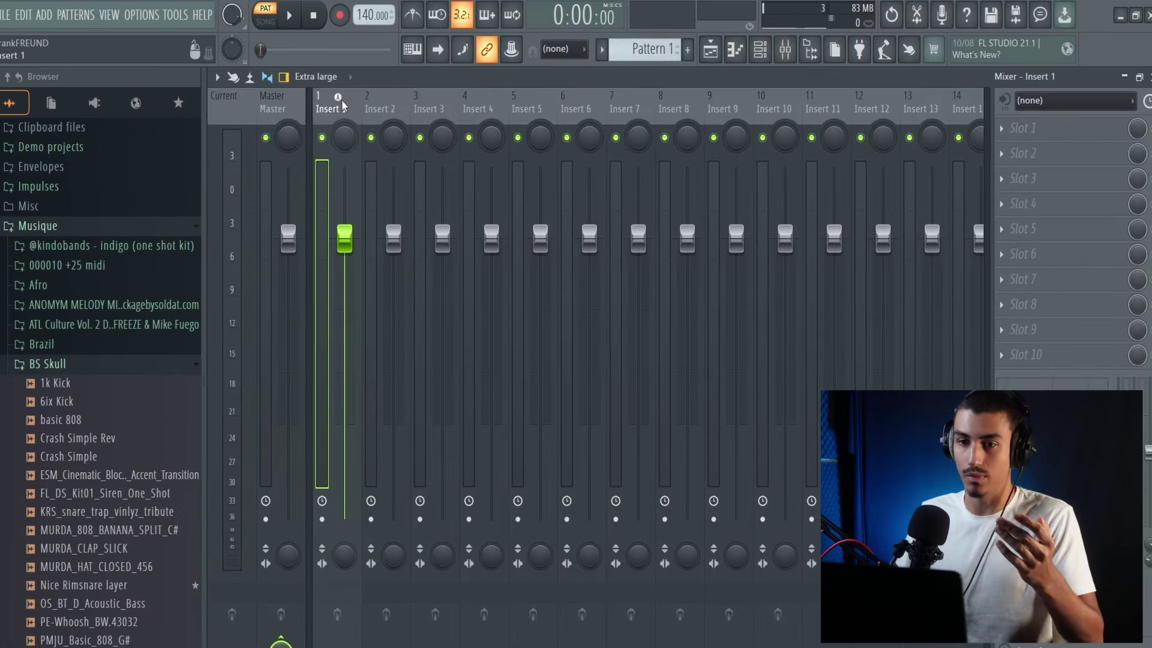
{"action": "right_click", "coordinate": [344, 106]}
{"action": "left_click", "coordinate": [437, 106]}
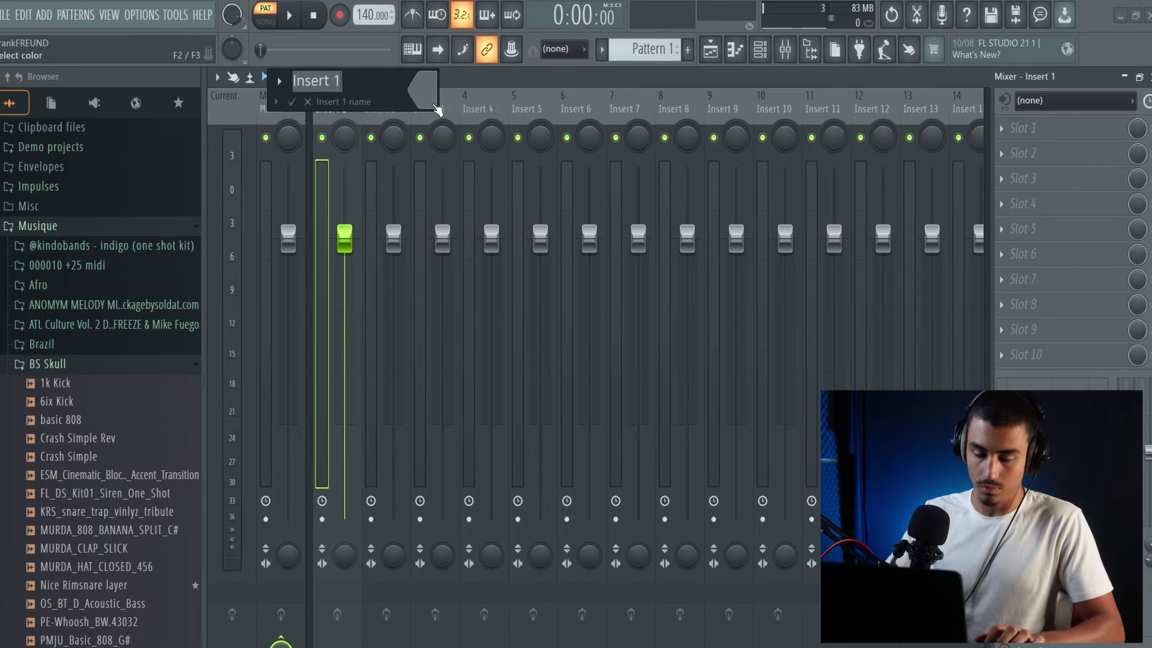
{"action": "type", "text": "Piste 1"}
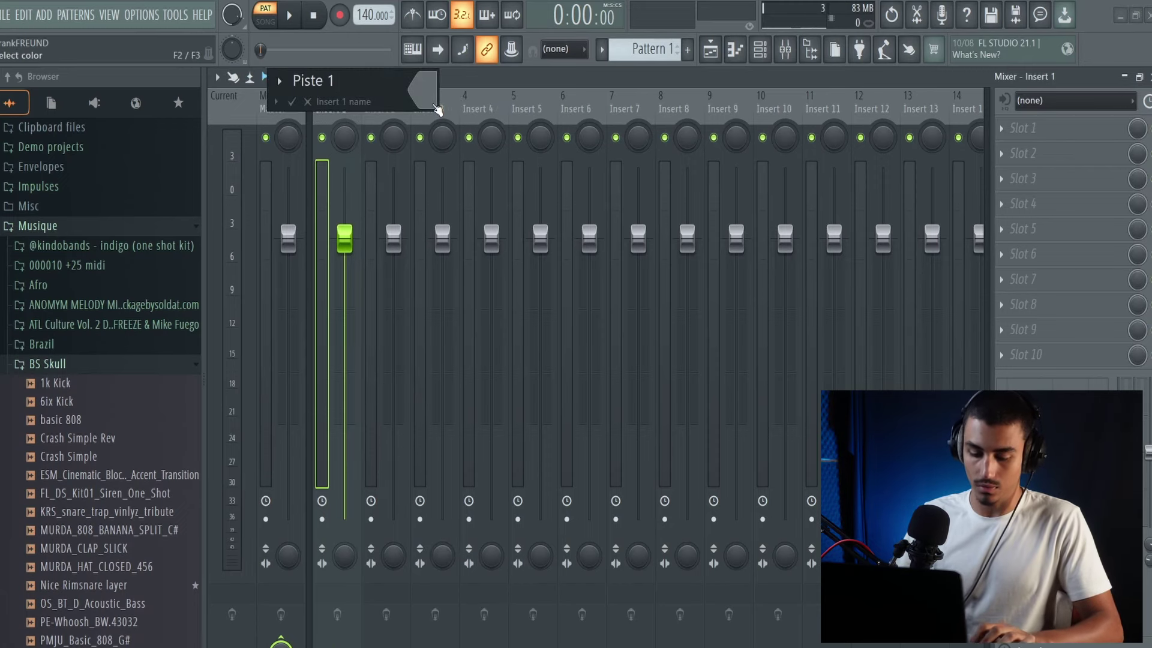
{"action": "type", "text": " micro"}
{"action": "key", "text": "Return"}
- Return to the playlist and check which mixer track the first track's audio mode is linked to
{"action": "left_click", "coordinate": [711, 51]}
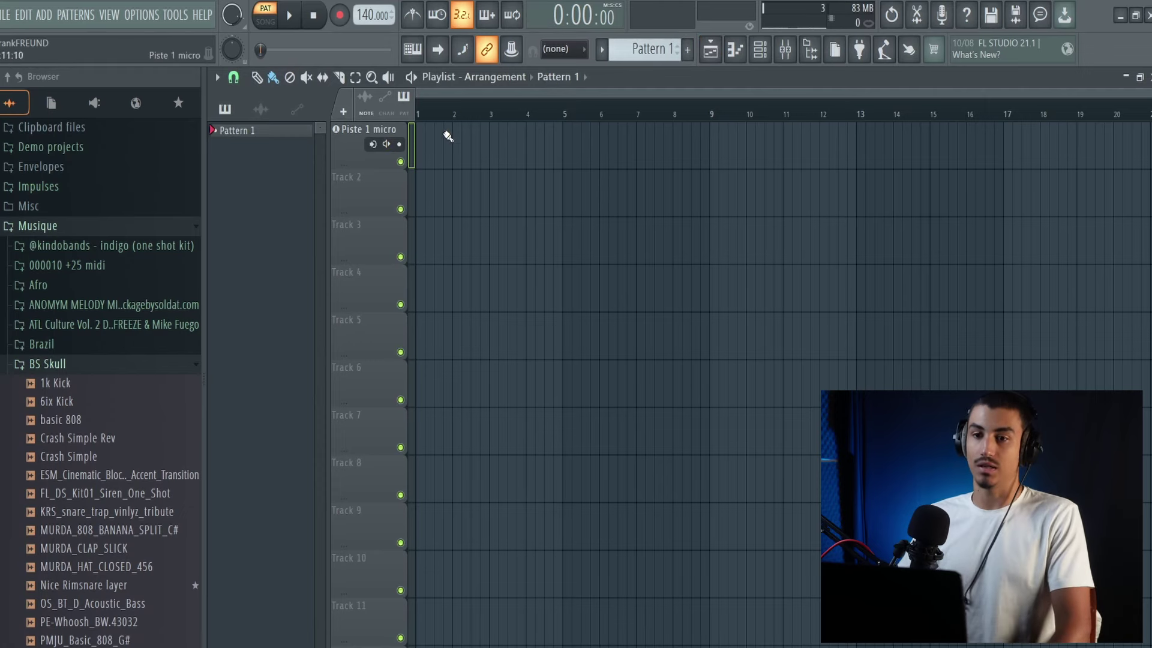
{"action": "right_click", "coordinate": [349, 148]}
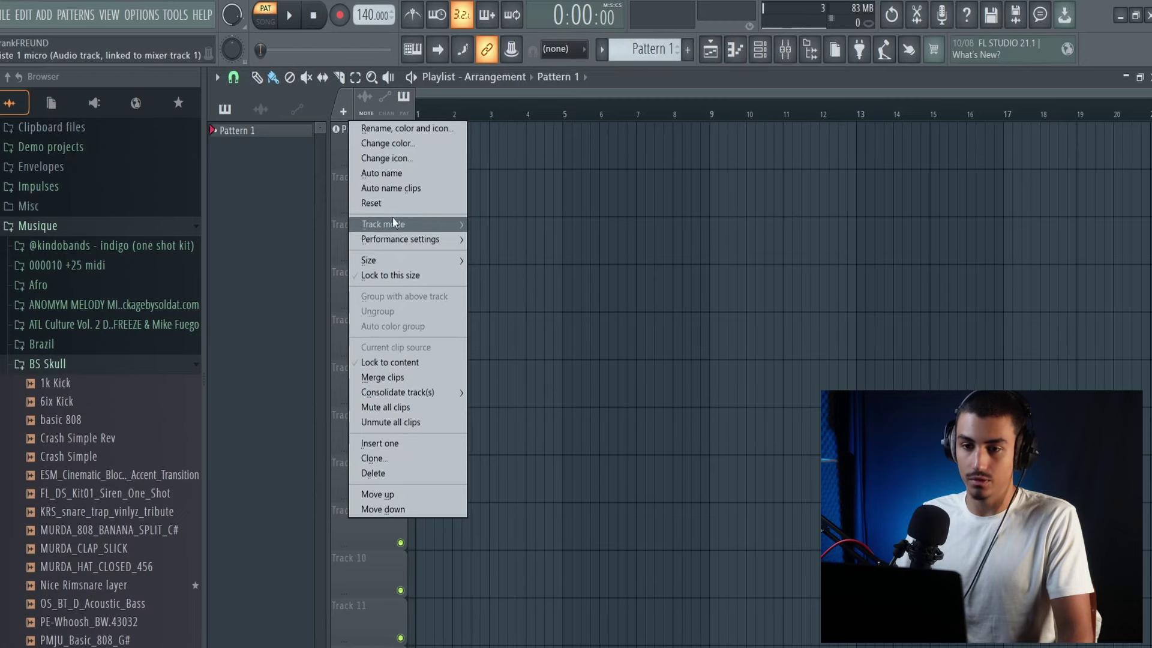
{"action": "mouse_move", "coordinate": [396, 223]}
{"action": "mouse_move", "coordinate": [549, 238]}
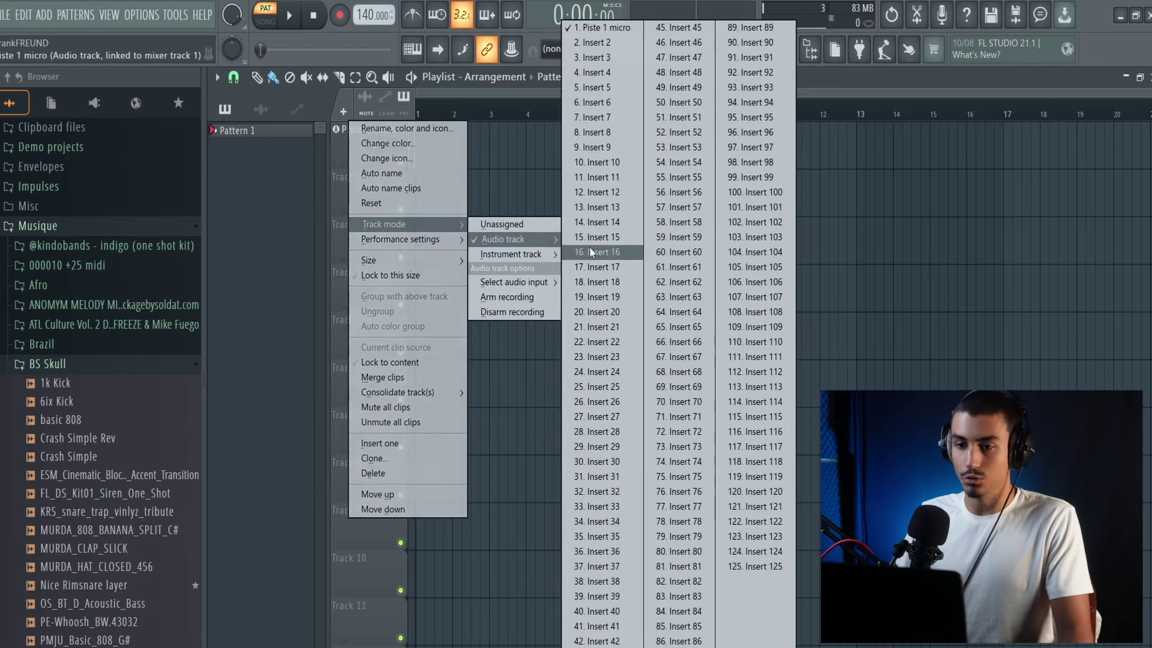
{"action": "left_click", "coordinate": [326, 157]}
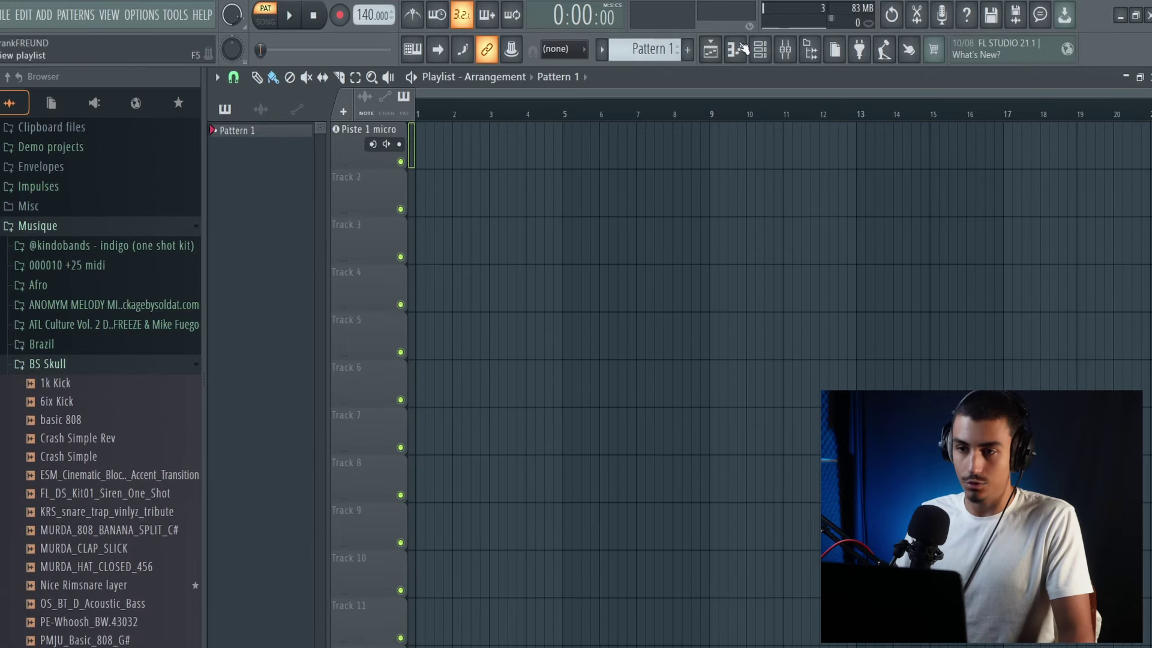
- In the mixer, set the external input of Piste 1 micro to the mono Input 1
{"action": "key", "text": "F9"}
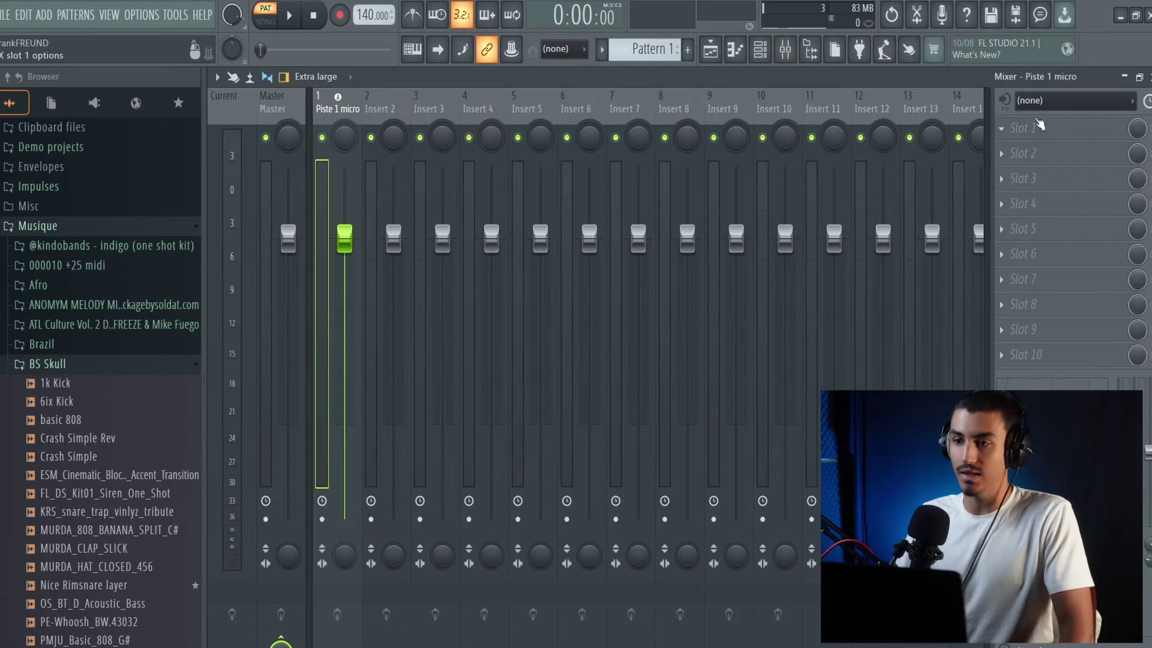
{"action": "left_click", "coordinate": [1048, 101]}
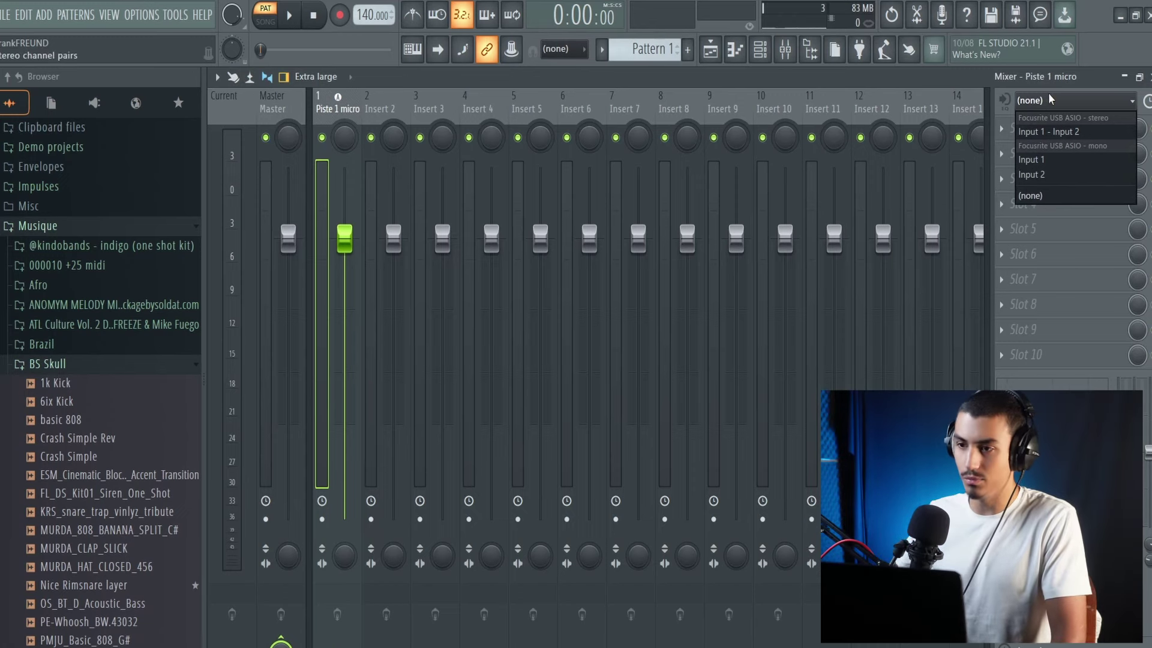
{"action": "left_click", "coordinate": [1047, 161]}
{"action": "left_click", "coordinate": [710, 422]}
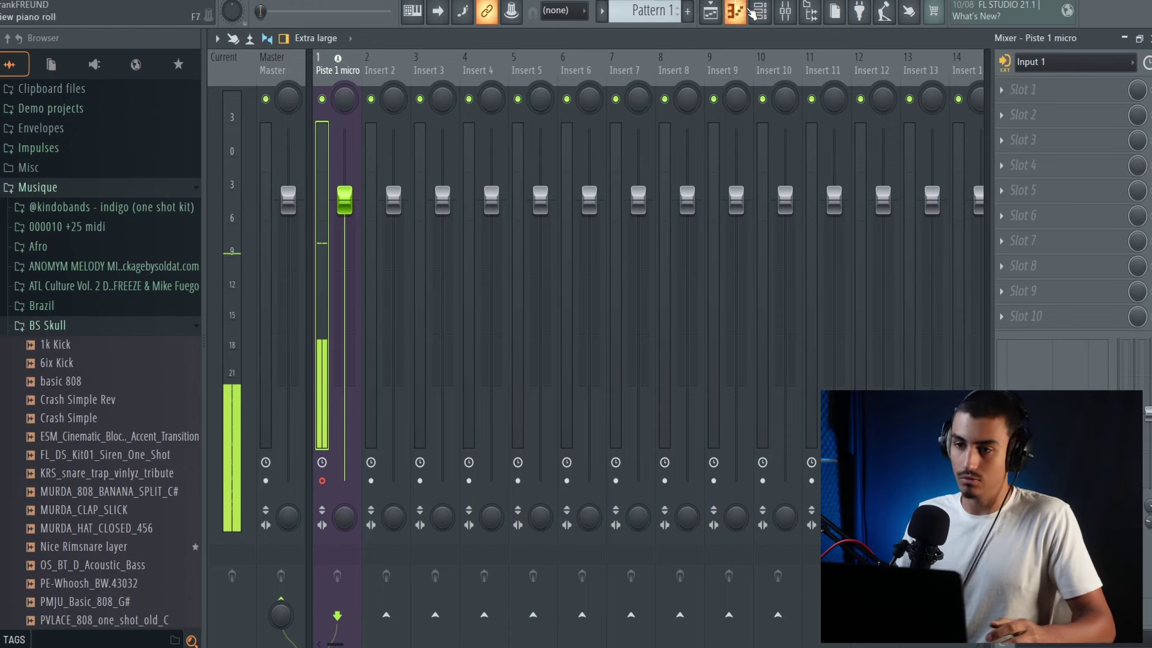
- In the playlist, review the recording, monitoring and audio input source options of the Piste 1 micro track
{"action": "left_click", "coordinate": [710, 11]}
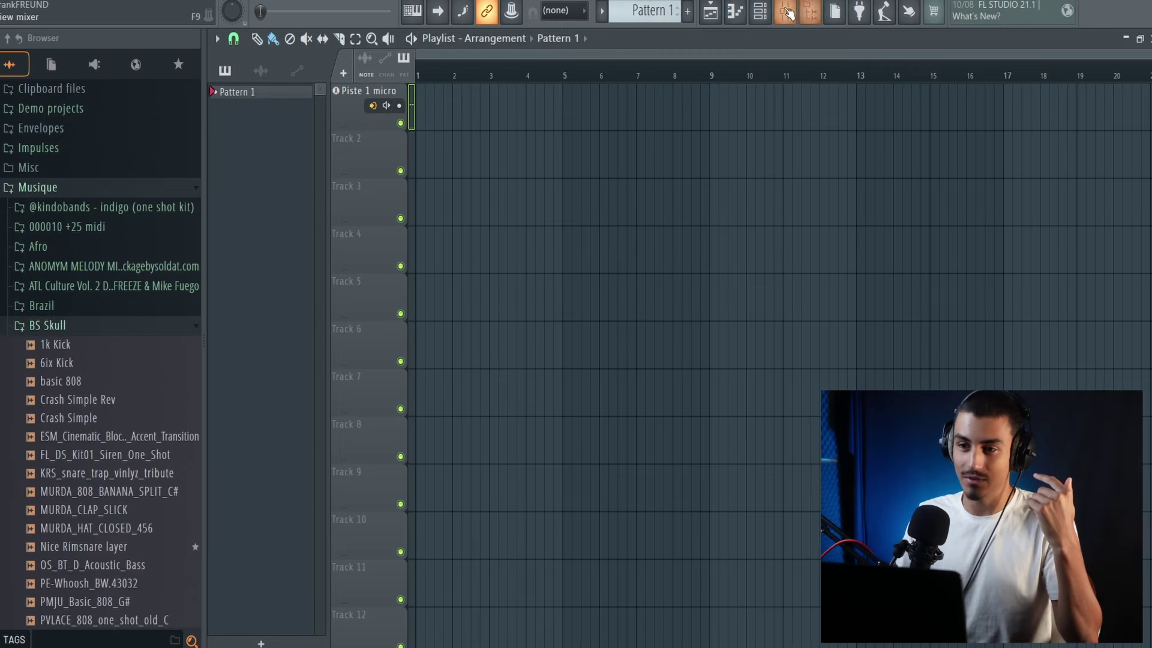
{"action": "key", "text": "F9"}
{"action": "key", "text": "F9"}
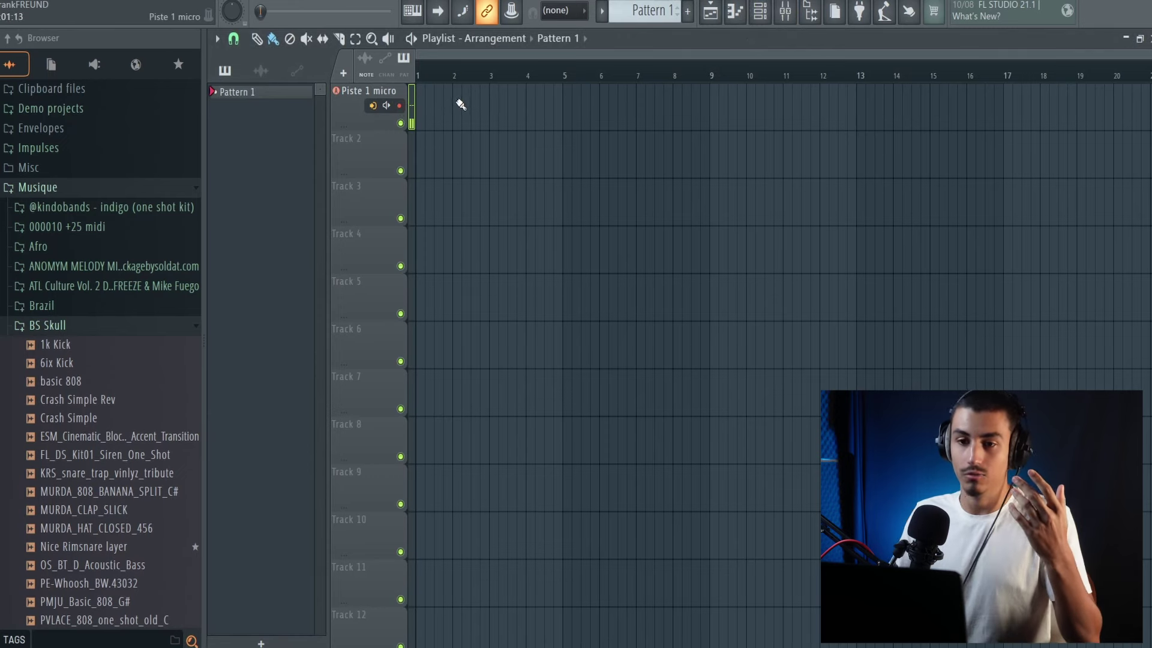
{"action": "left_click", "coordinate": [386, 106]}
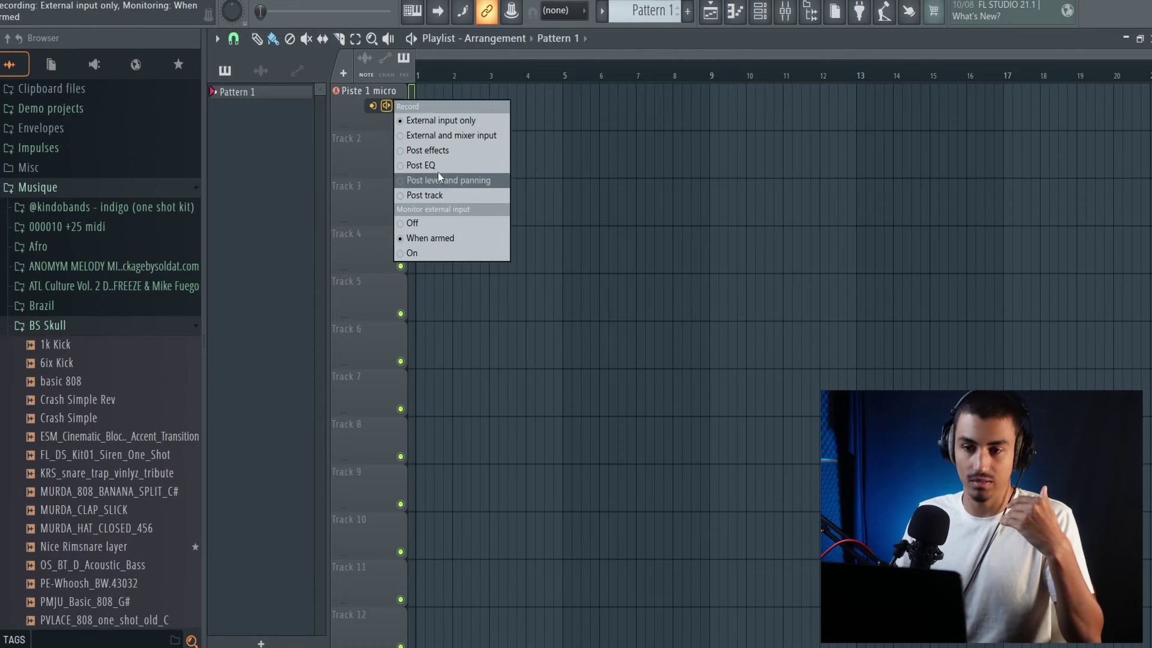
{"action": "left_click", "coordinate": [373, 107]}
{"action": "left_click", "coordinate": [372, 106]}
{"action": "left_click", "coordinate": [372, 106]}
{"action": "left_click", "coordinate": [371, 107]}
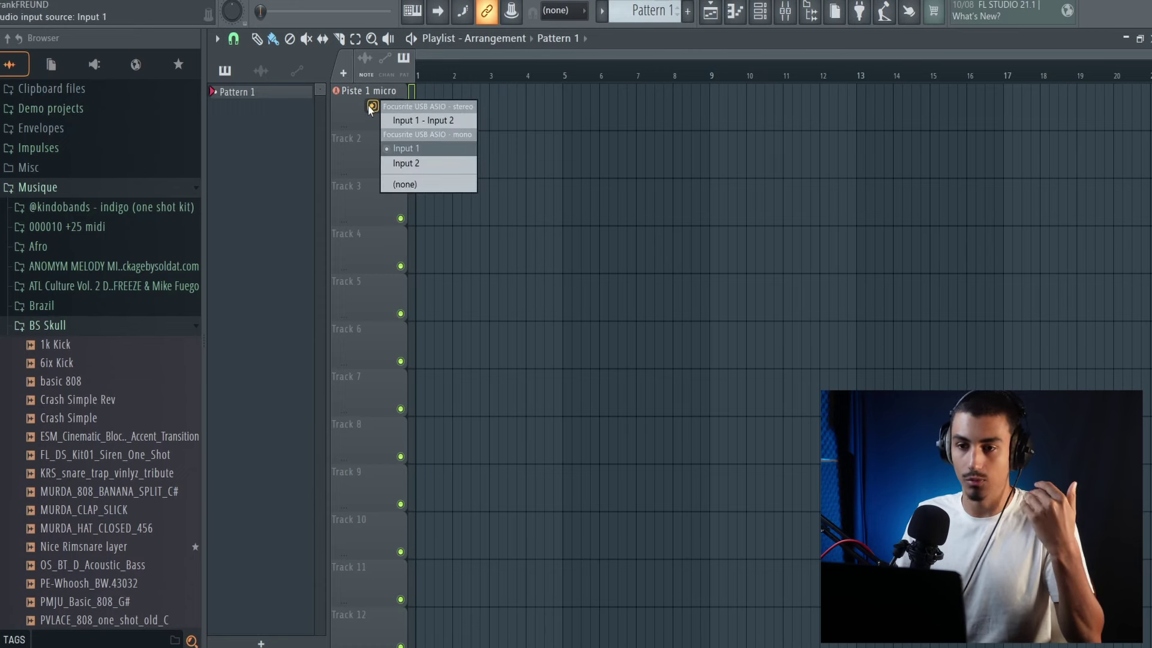
- Record a microphone take on Piste 1 micro into the playlist as an audio clip, and end the recording
{"action": "left_click", "coordinate": [372, 108]}
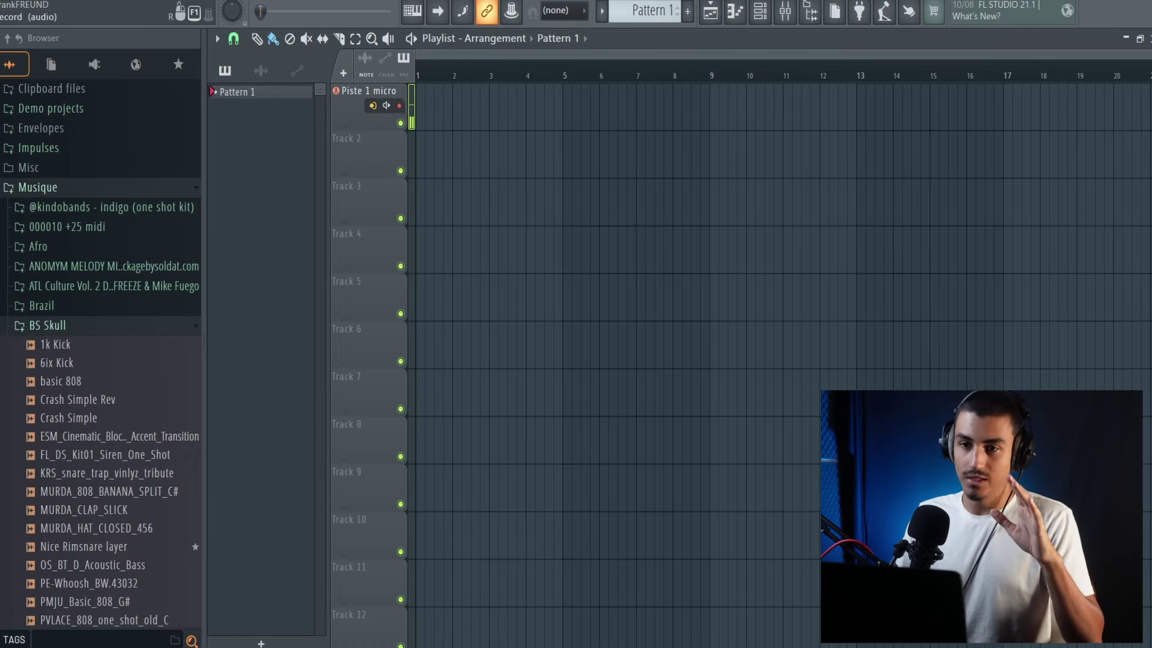
{"action": "key", "text": "r"}
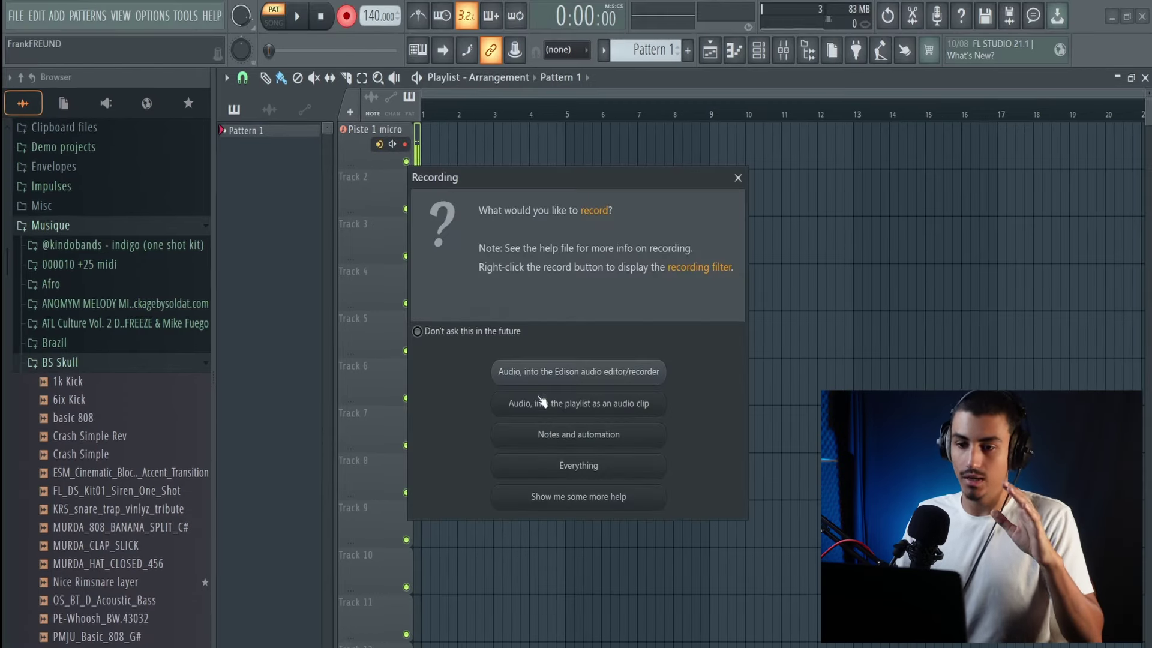
{"action": "left_click", "coordinate": [591, 411]}
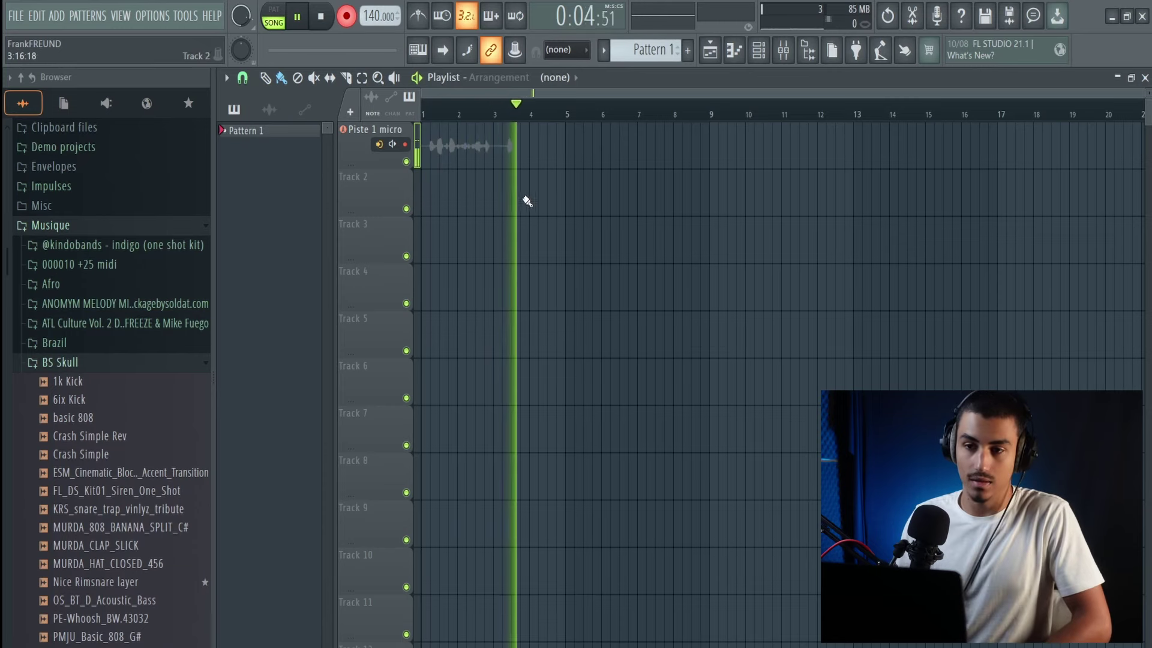
{"action": "left_click", "coordinate": [354, 14]}
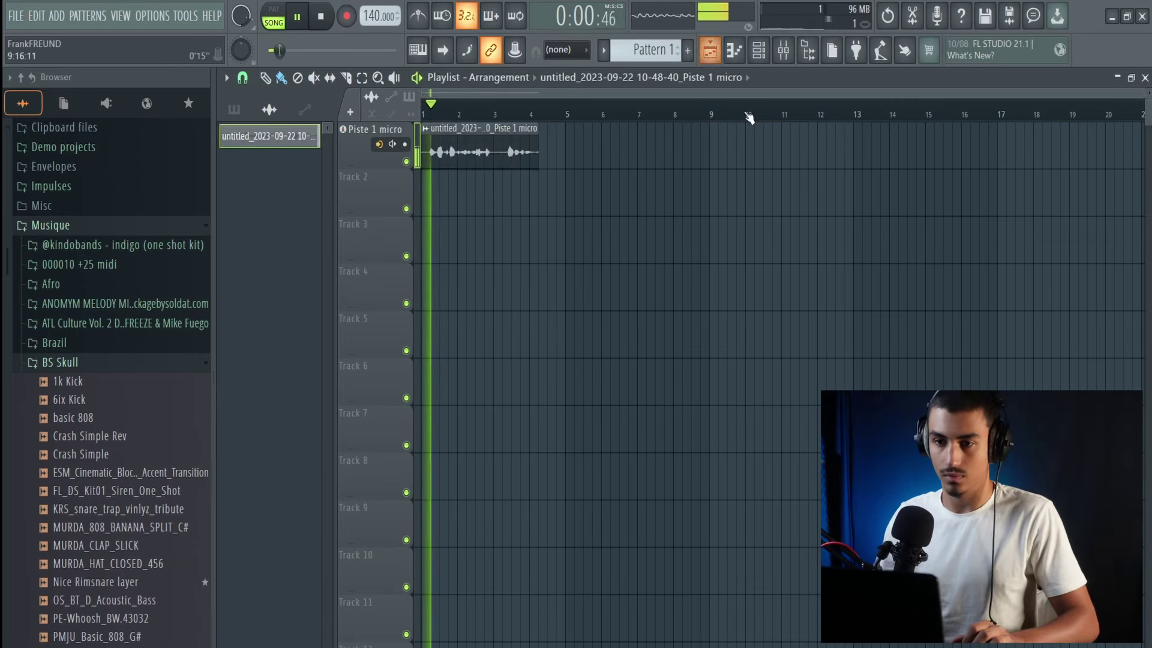
- Listen to the recorded microphone clip on Piste 1 micro and stop playback
{"action": "left_click_drag", "start_coordinate": [546, 201], "coordinate": [520, 239]}
{"action": "key", "text": "space"}
{"action": "left_click", "coordinate": [520, 239]}
{"action": "right_click", "coordinate": [529, 240]}
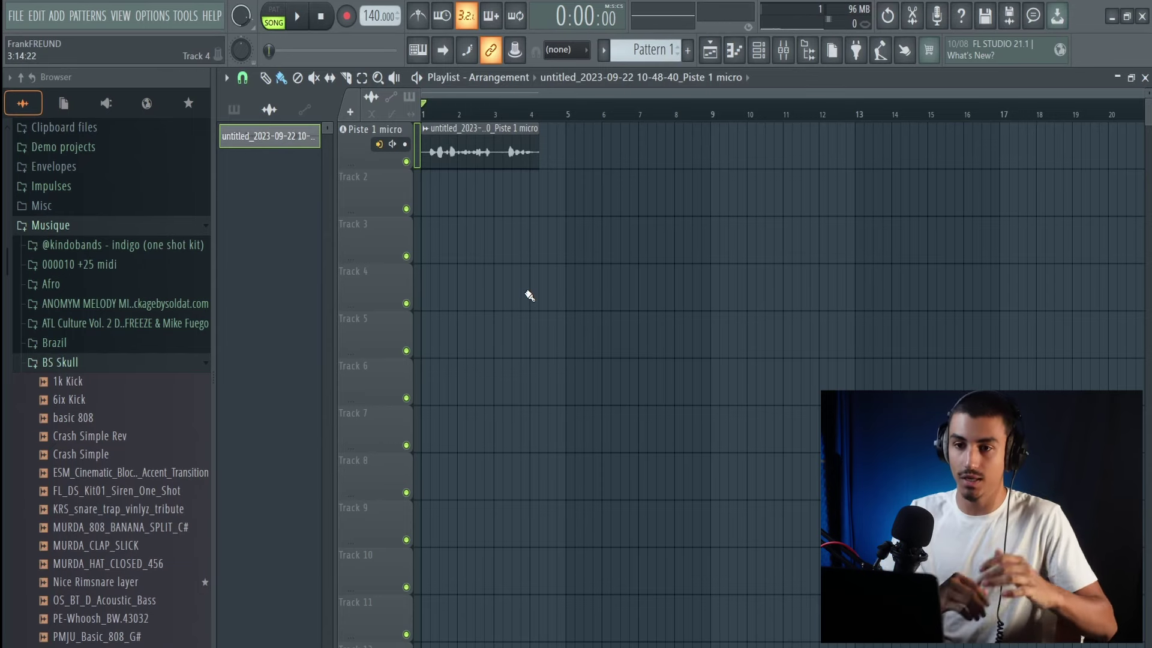
{"action": "scroll", "coordinate": [575, 277], "scroll_direction": "up", "scroll_amount": 1}
{"action": "scroll", "coordinate": [584, 320], "scroll_direction": "down", "scroll_amount": 1}
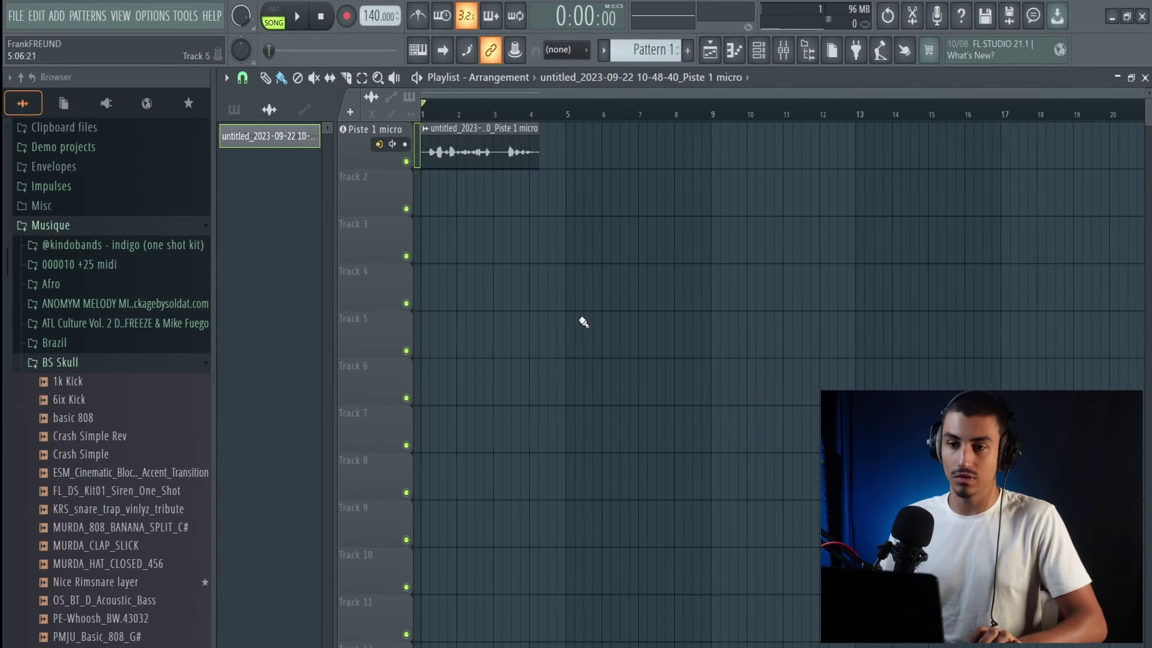
{"action": "scroll", "coordinate": [727, 228], "scroll_direction": "up", "scroll_amount": 1}
{"action": "scroll", "coordinate": [717, 225], "scroll_direction": "down", "scroll_amount": 1}
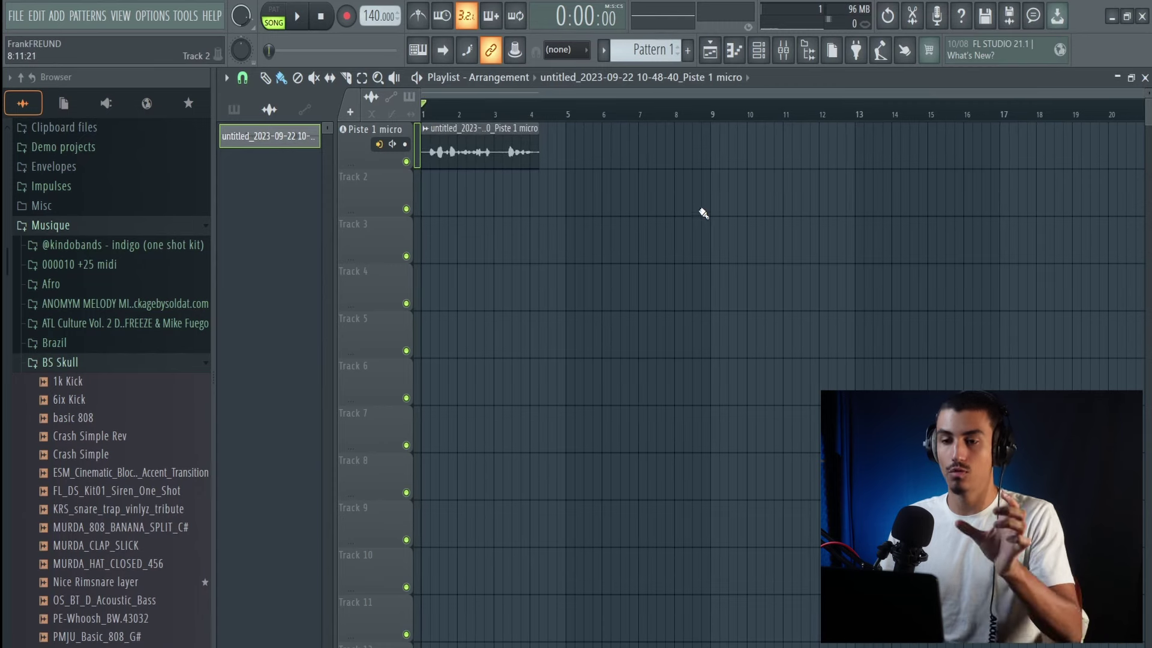
- Put the playhead at bar 9 and select bars 9 to 13 as the playlist's loop range
{"action": "left_click_drag", "start_coordinate": [714, 114], "coordinate": [858, 114]}
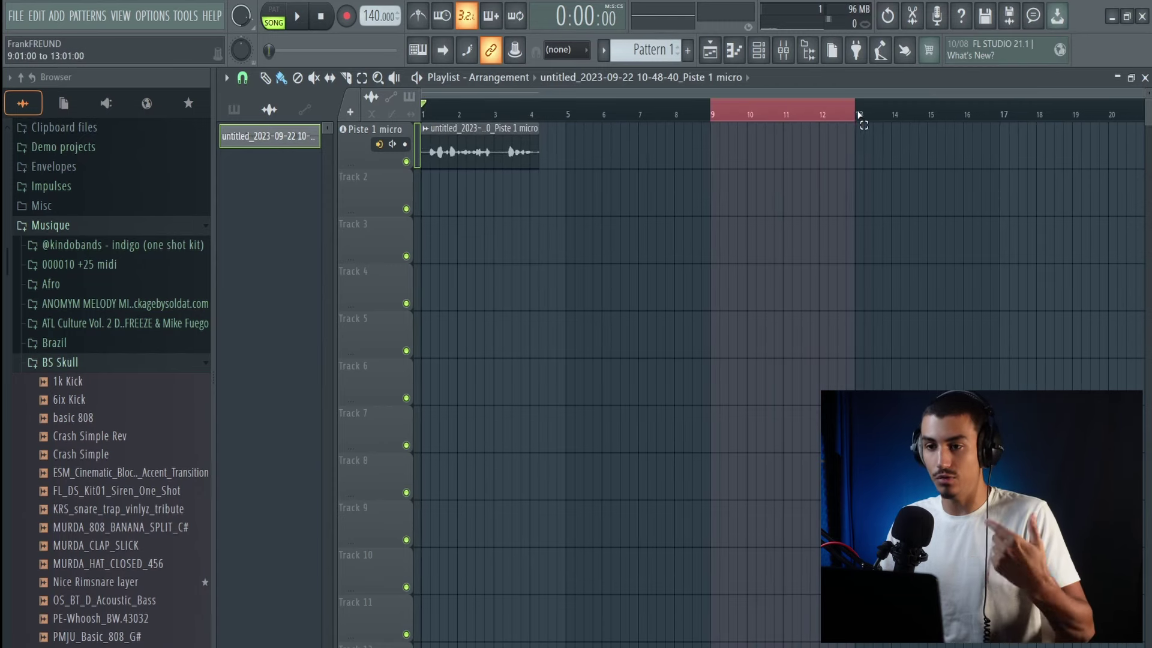
{"action": "left_click", "coordinate": [715, 115]}
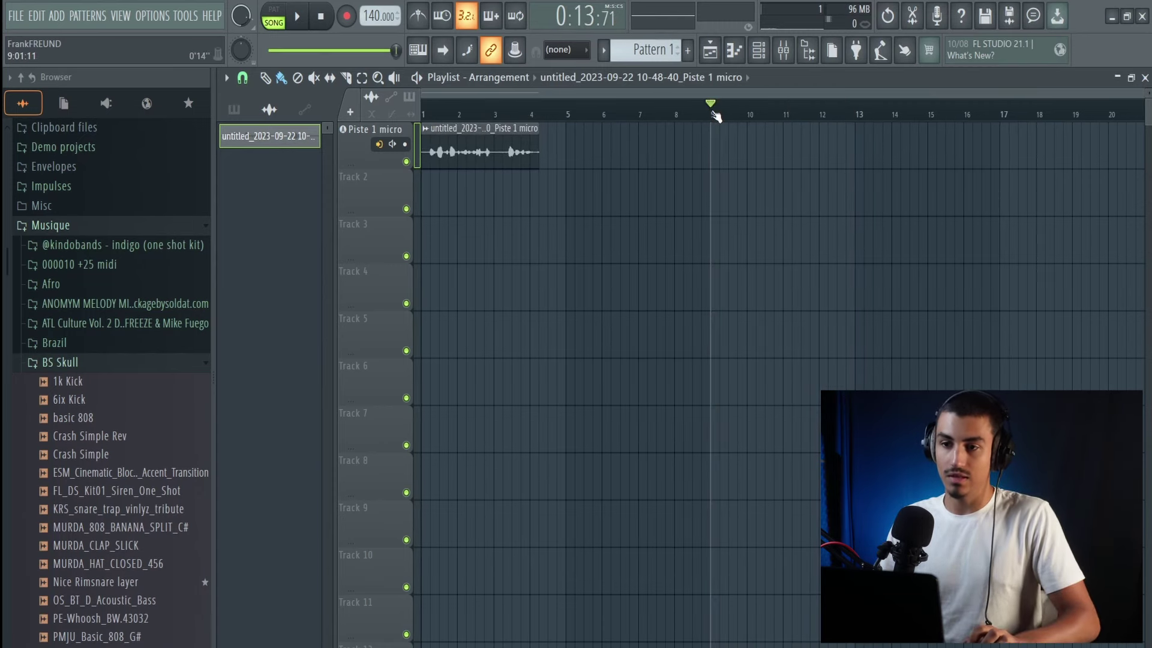
{"action": "left_click_drag", "start_coordinate": [715, 116], "coordinate": [853, 116]}
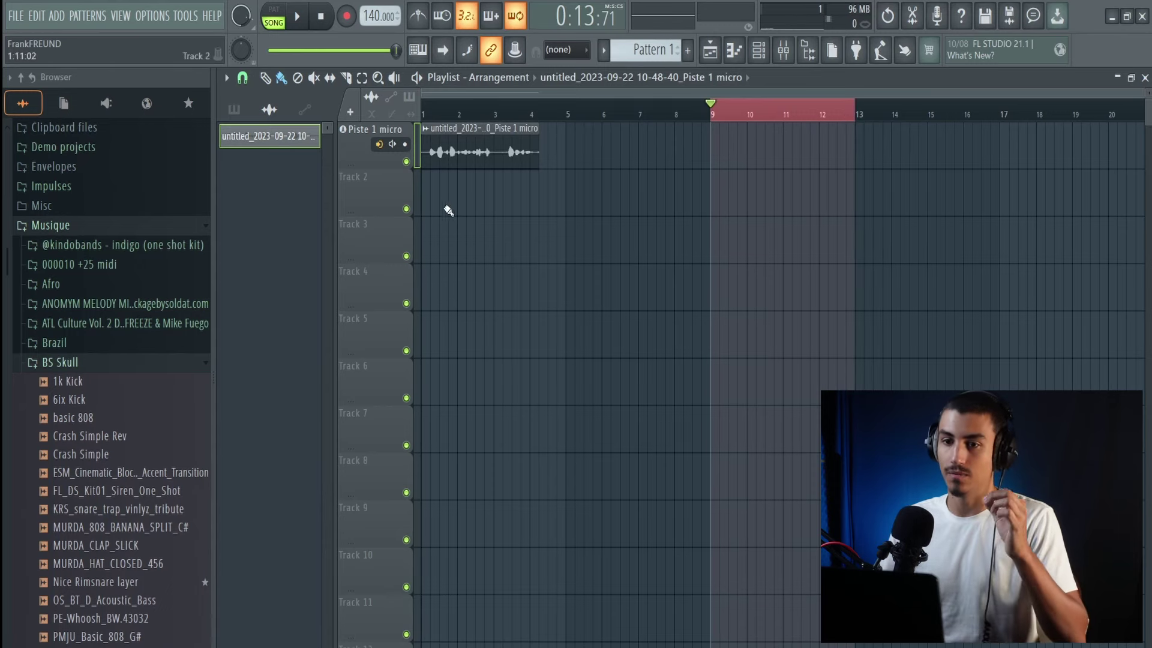
- Arm Piste 1 micro and record looped microphone takes over the selected range into the playlist as audio clips
{"action": "left_click", "coordinate": [405, 144]}
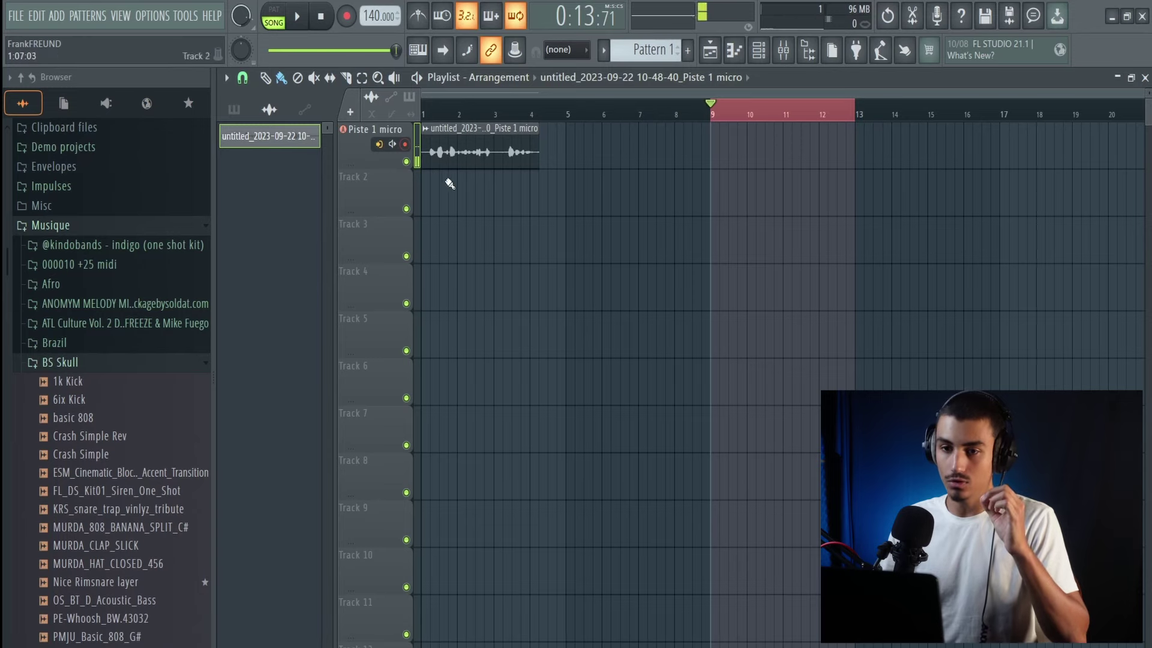
{"action": "left_click", "coordinate": [780, 60]}
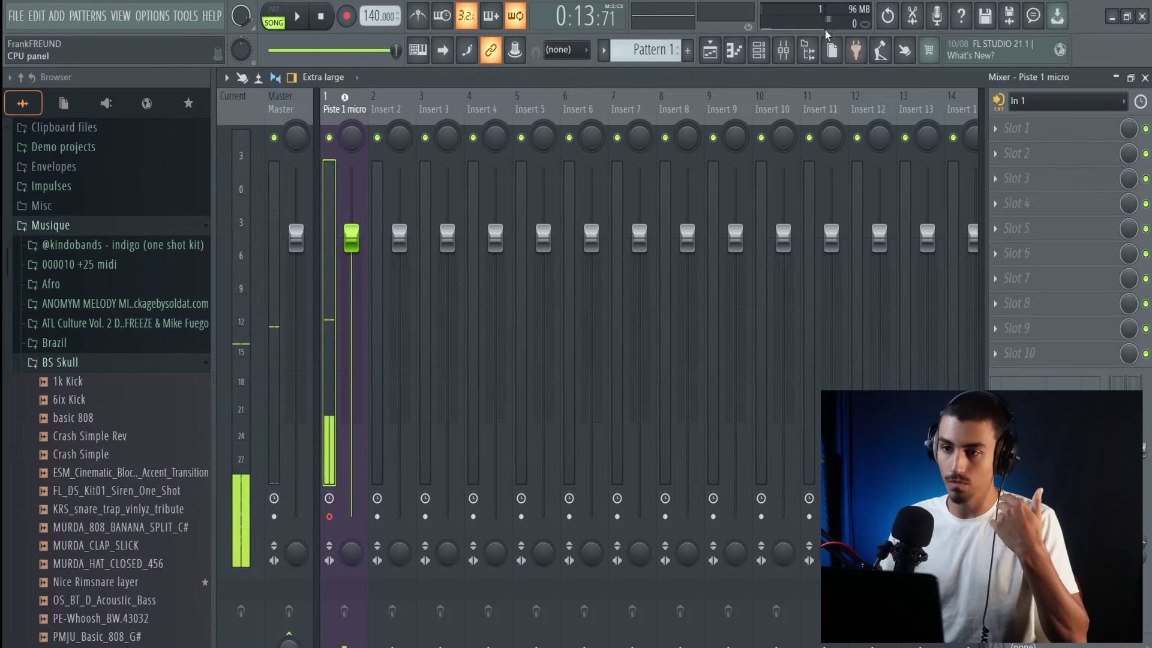
{"action": "left_click", "coordinate": [710, 49]}
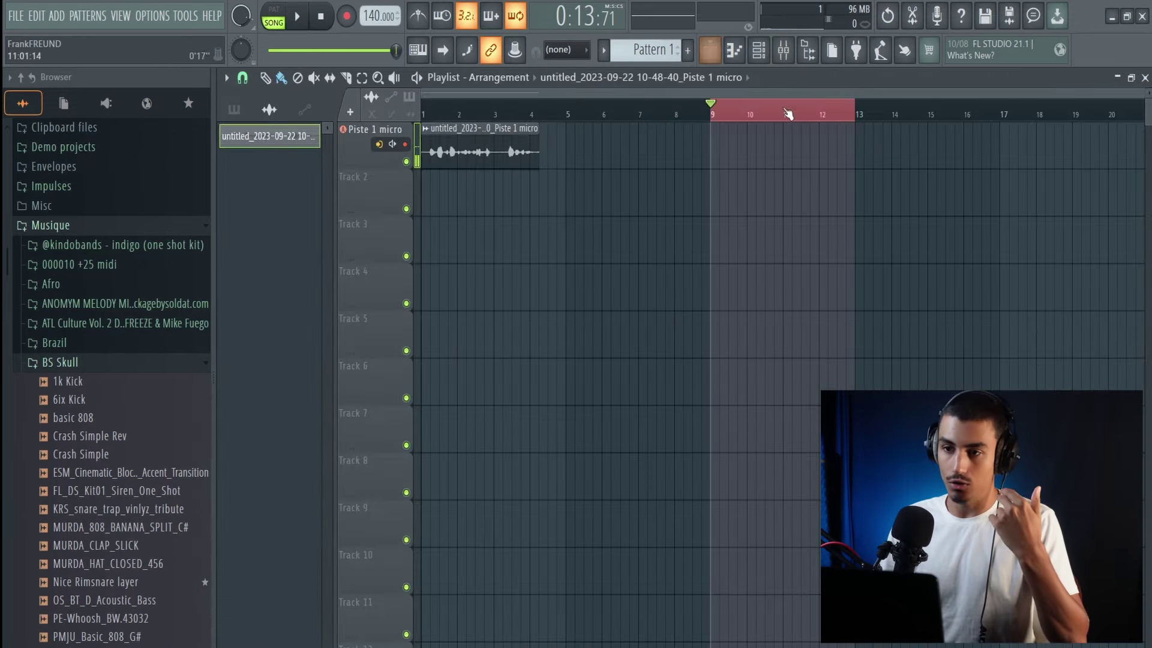
{"action": "left_click", "coordinate": [346, 17]}
{"action": "left_click", "coordinate": [575, 411]}
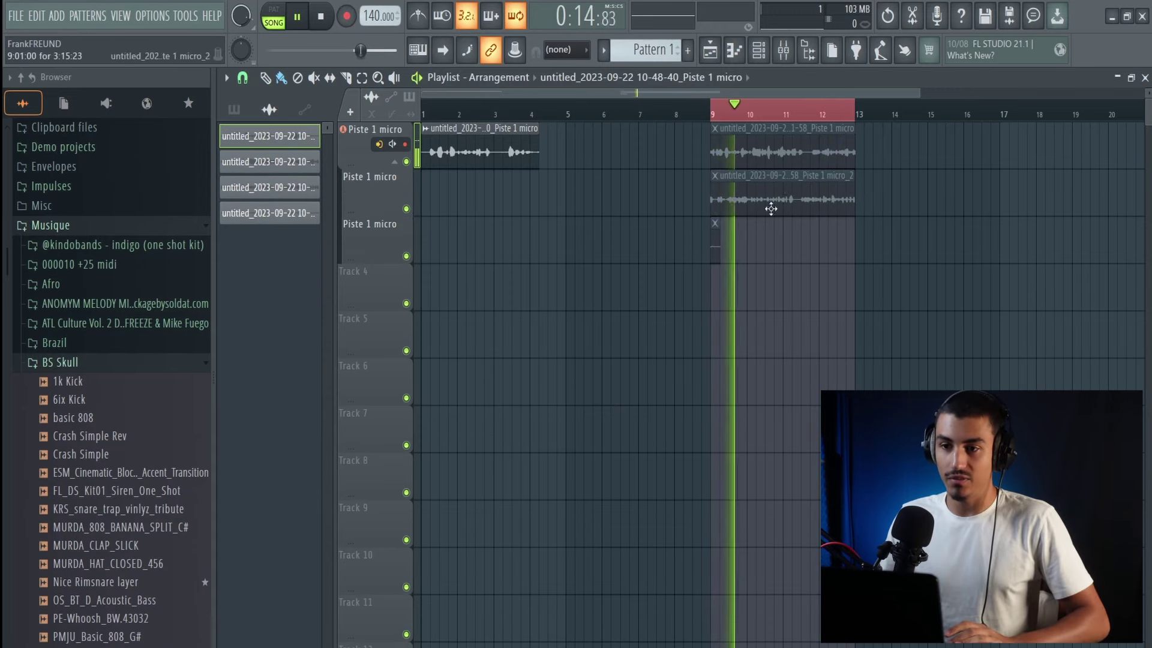
{"action": "key", "text": "space"}
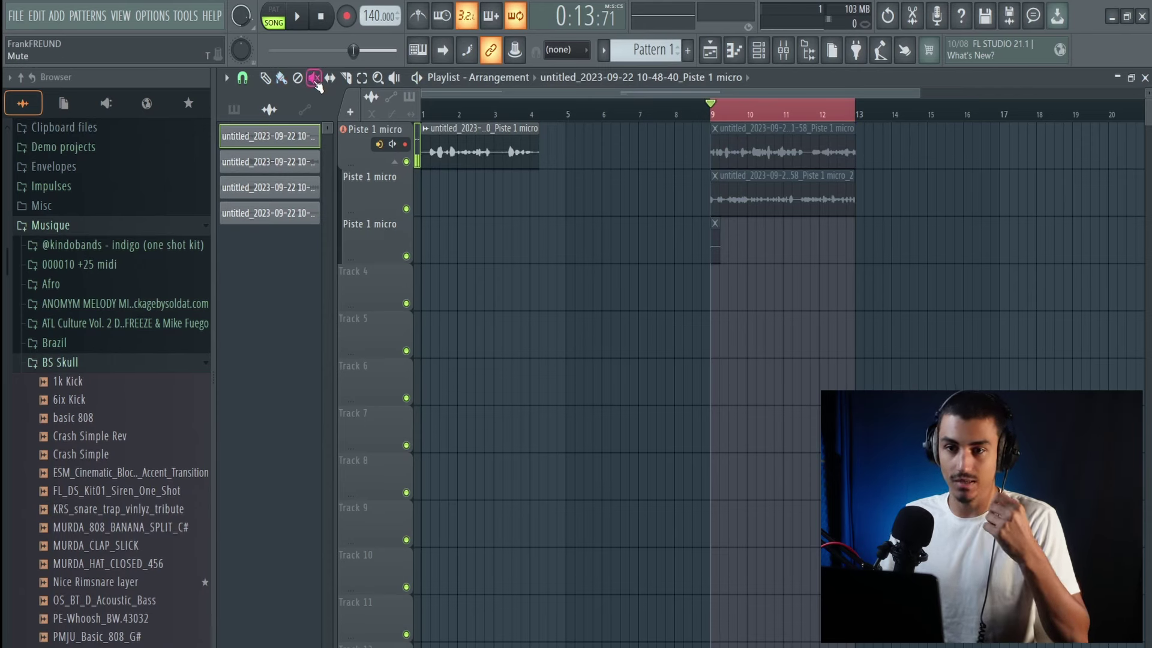
- Unmute the first looped take at bar 9, leaving the second and third takes muted
{"action": "left_click", "coordinate": [754, 147]}
{"action": "left_click", "coordinate": [751, 193]}
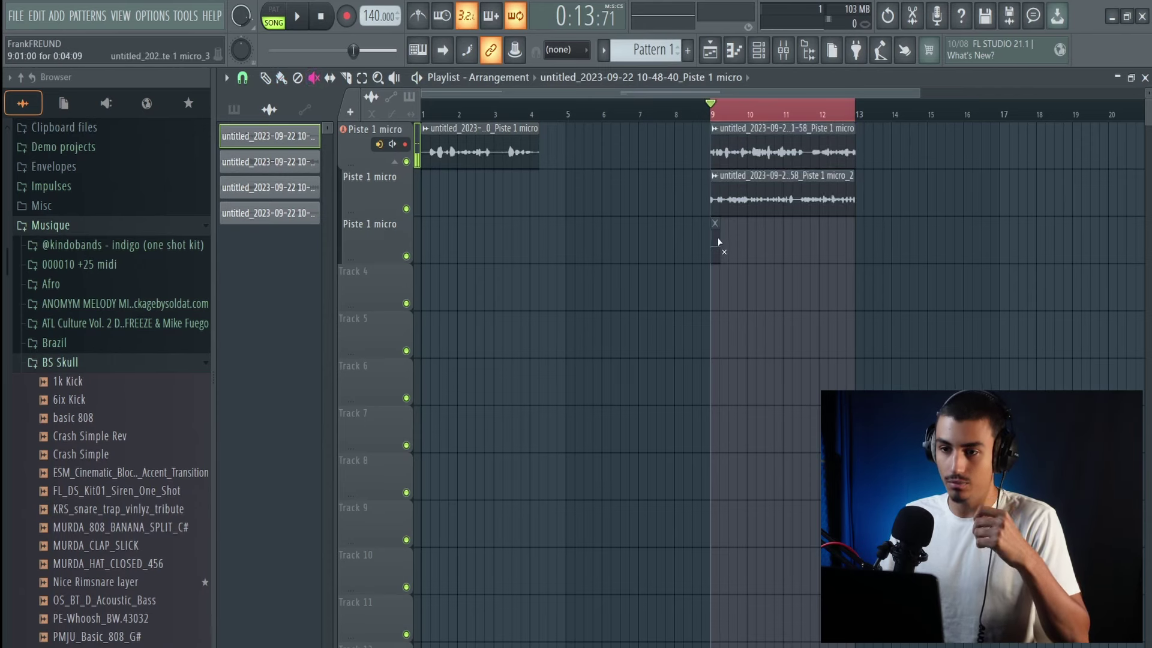
{"action": "left_click", "coordinate": [716, 239]}
{"action": "left_click", "coordinate": [729, 194]}
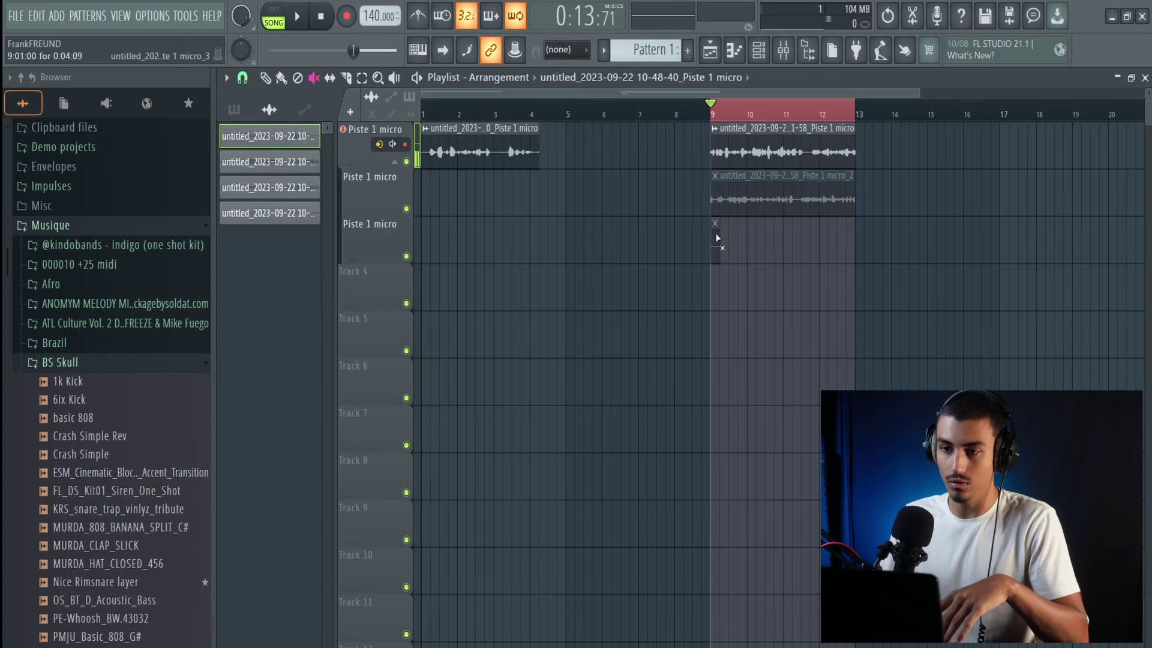
- Play the unmuted take and watch its level on the Piste 1 micro mixer track
{"action": "key", "text": "space"}
{"action": "key", "text": "space"}
{"action": "key", "text": "F9"}
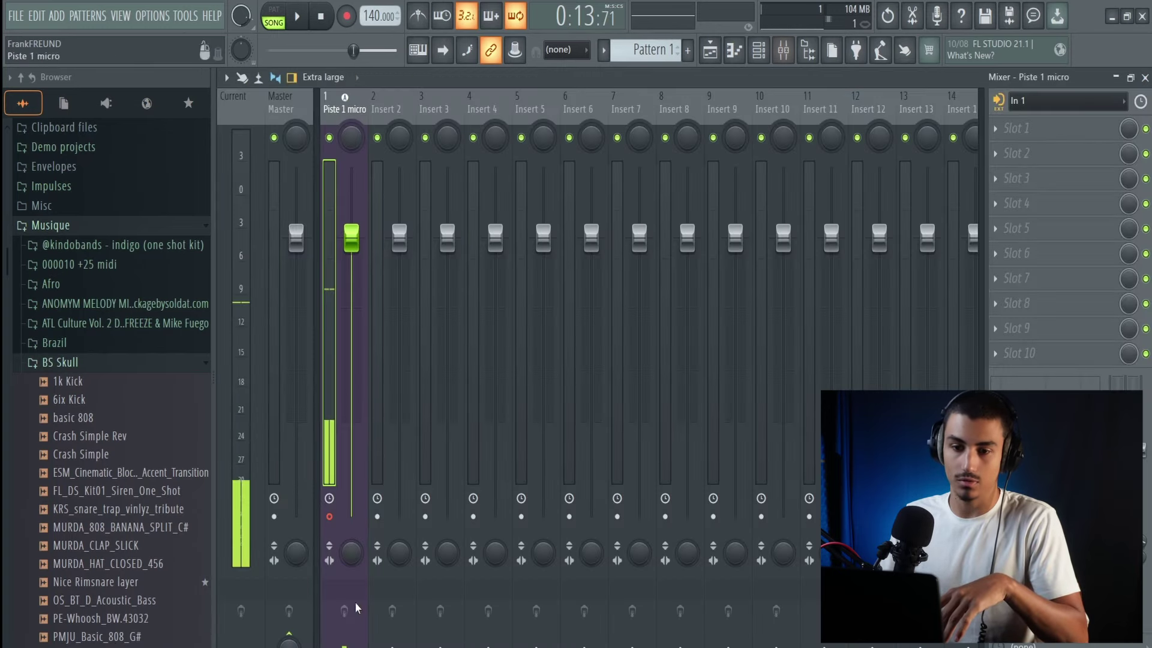
{"action": "key", "text": "space"}
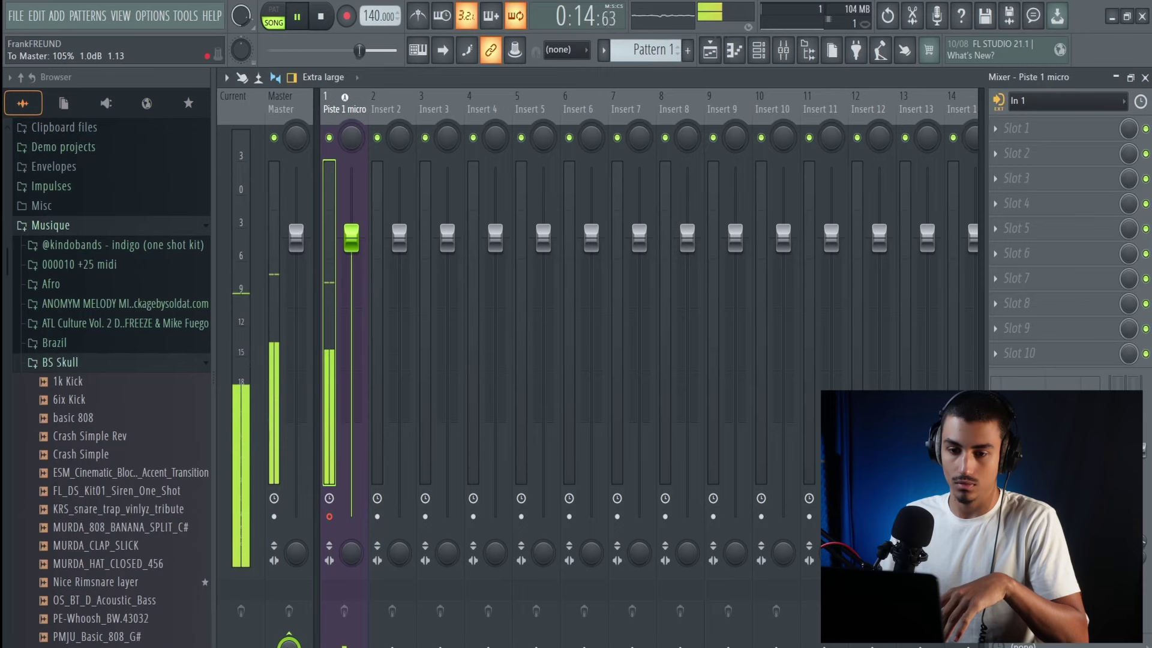
{"action": "key", "text": "space"}
- Compare the recorded clips in the playlist with the Piste 1 micro track in the mixer
{"action": "left_click", "coordinate": [710, 49]}
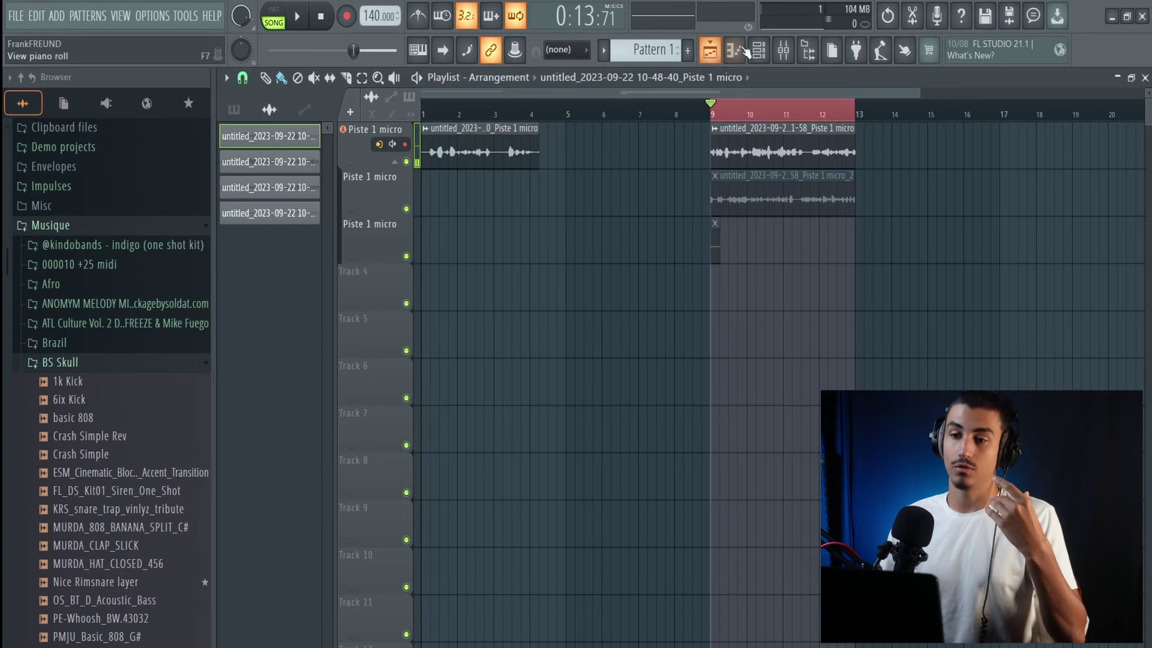
{"action": "left_click", "coordinate": [758, 53]}
{"action": "left_click", "coordinate": [782, 52]}
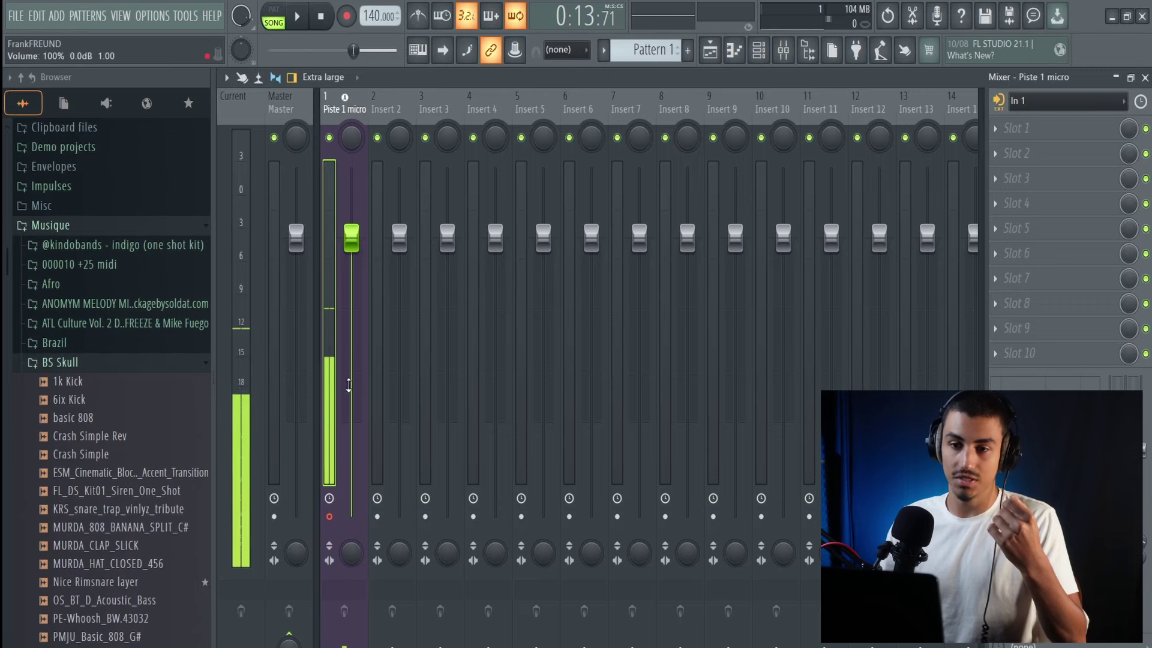
{"action": "key", "text": "F5"}
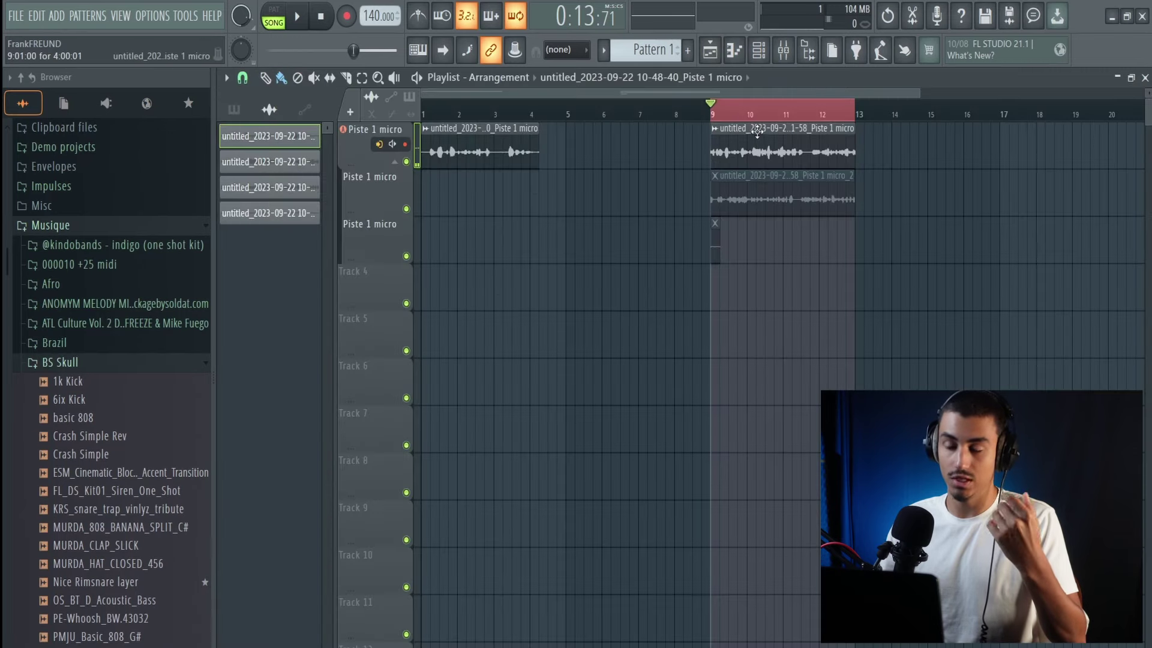
{"action": "left_click", "coordinate": [783, 52]}
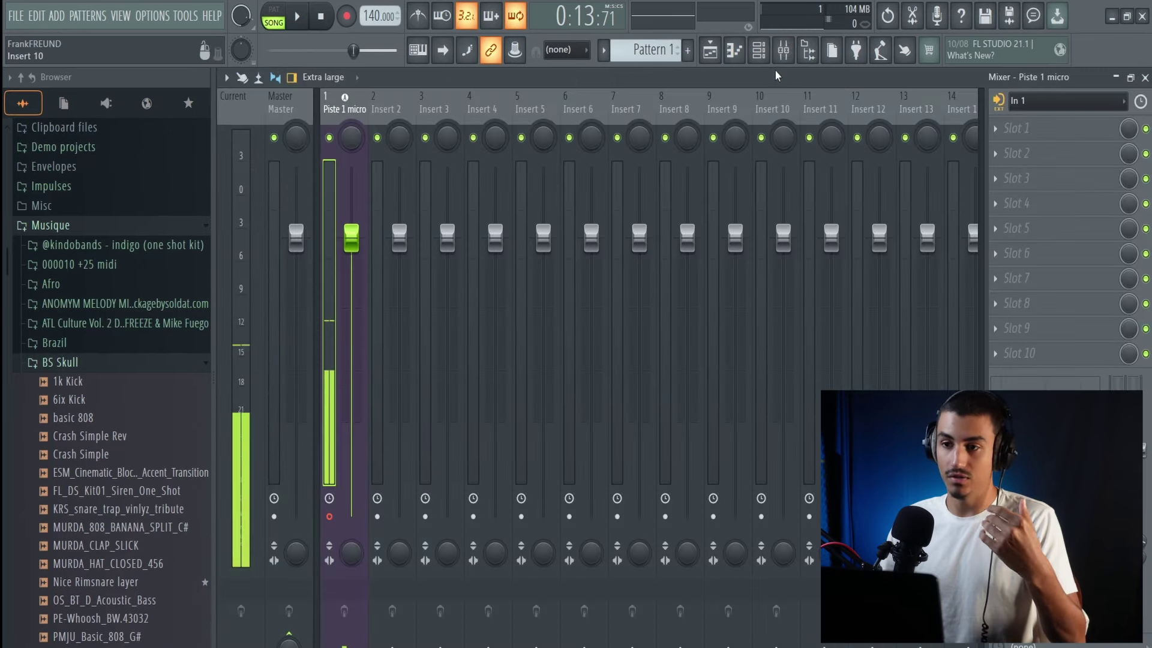
- In the channel rack, route the three looped takes to mixer tracks 2, 3 and 4
{"action": "left_click", "coordinate": [759, 51]}
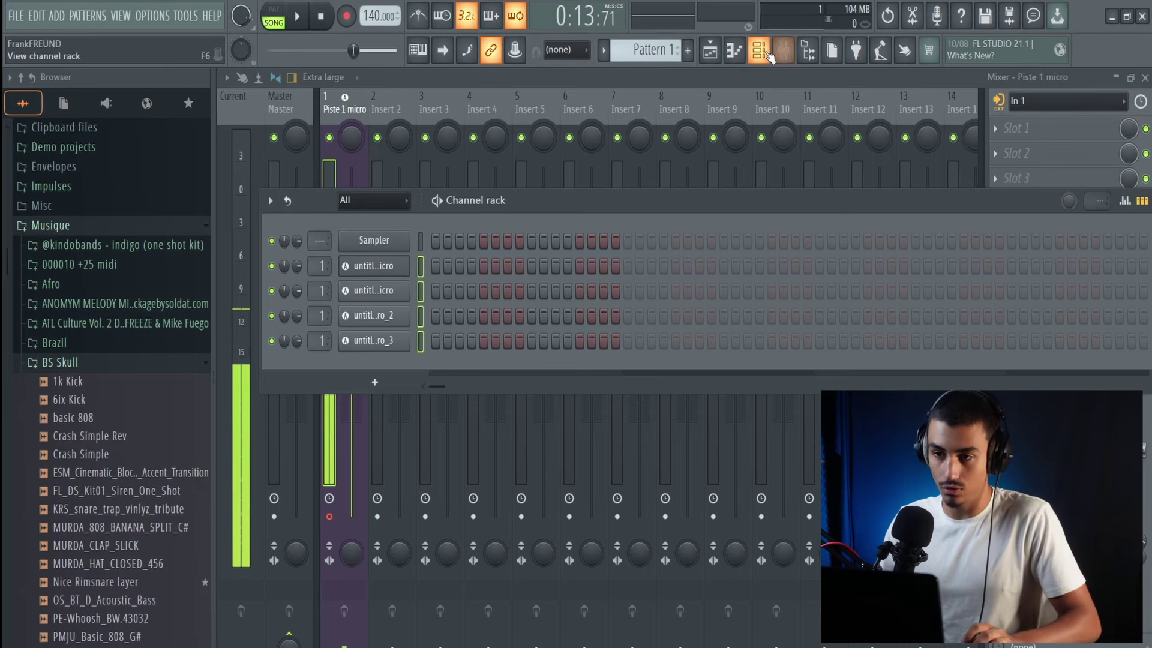
{"action": "scroll", "coordinate": [321, 290], "scroll_direction": "up", "scroll_amount": 1}
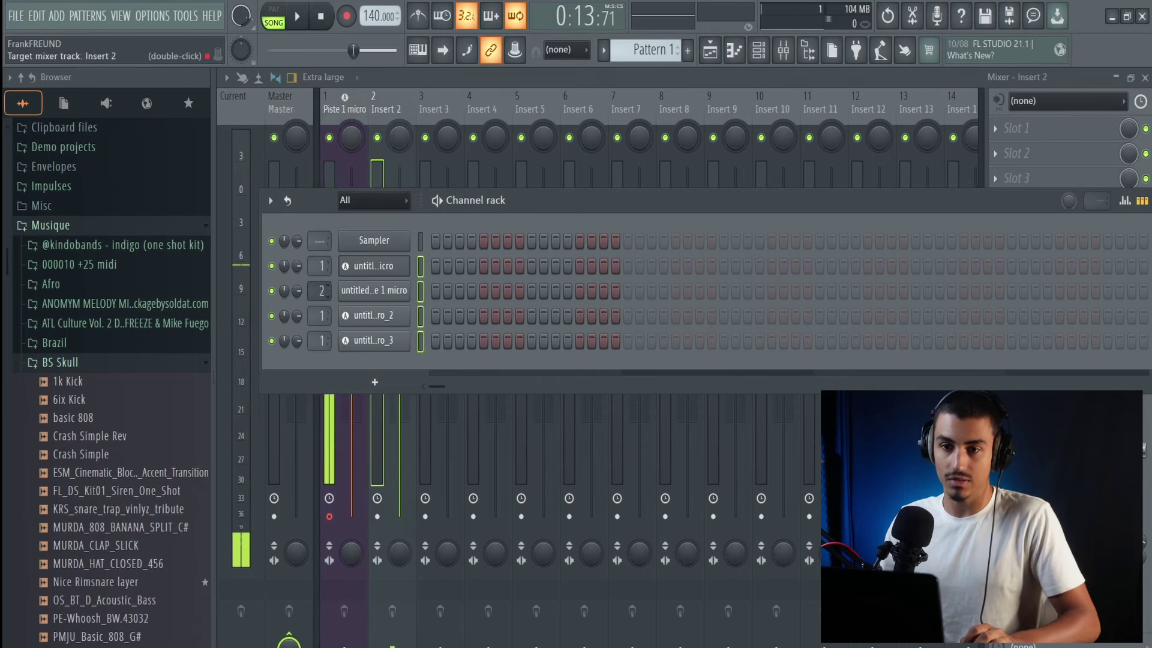
{"action": "scroll", "coordinate": [324, 315], "scroll_direction": "up", "scroll_amount": 2}
{"action": "scroll", "coordinate": [321, 340], "scroll_direction": "up", "scroll_amount": 3}
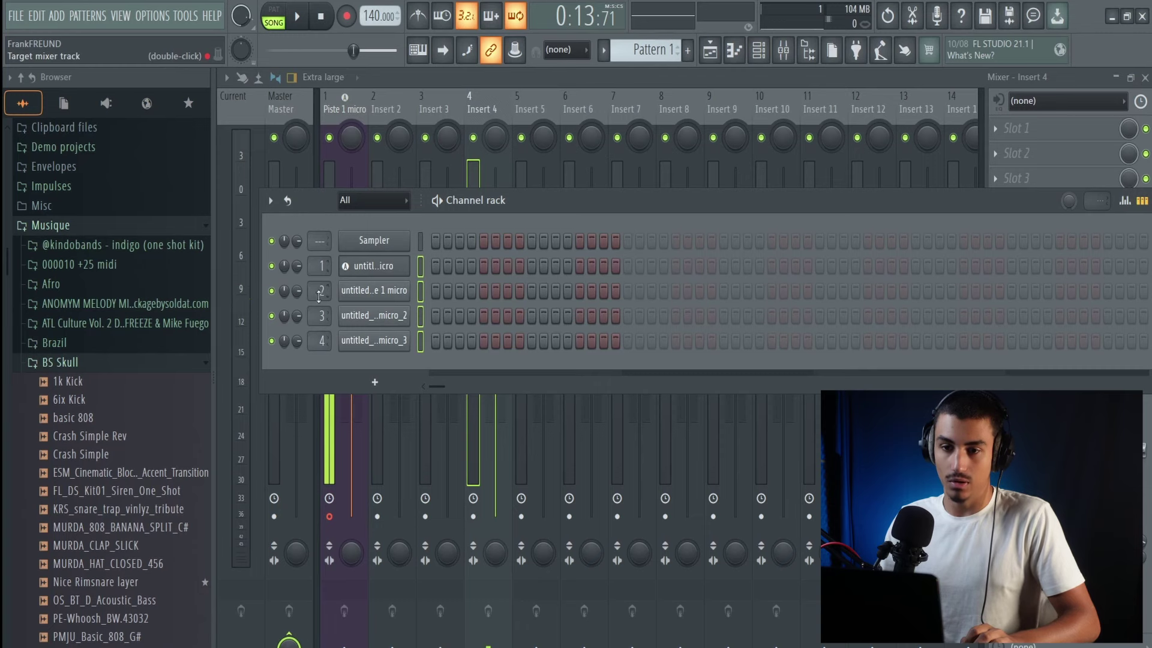
- Route the three looped takes back to mixer track 1
{"action": "scroll", "coordinate": [322, 291], "scroll_direction": "down", "scroll_amount": 1}
{"action": "scroll", "coordinate": [321, 315], "scroll_direction": "down", "scroll_amount": 2}
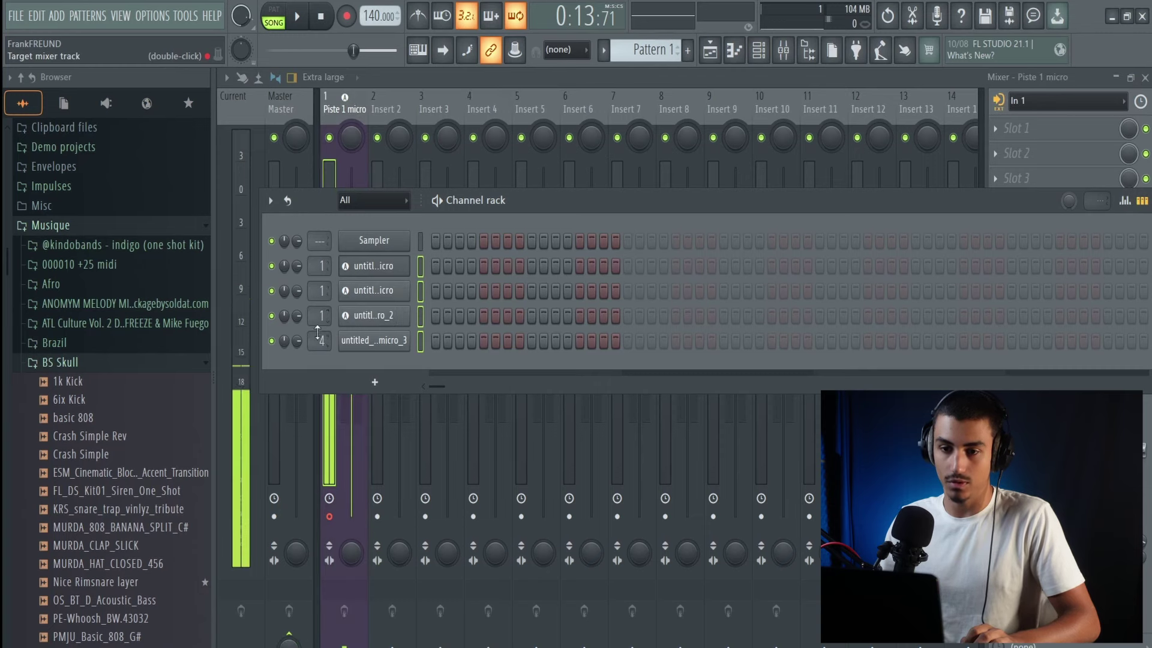
{"action": "scroll", "coordinate": [321, 341], "scroll_direction": "down", "scroll_amount": 1}
- Select the recorded takes' channels together in the channel rack and route the selection to mixer tracks
{"action": "left_click", "coordinate": [417, 268]}
{"action": "left_click_drag", "start_coordinate": [415, 267], "coordinate": [427, 333]}
{"action": "key", "text": "ctrl+l"}
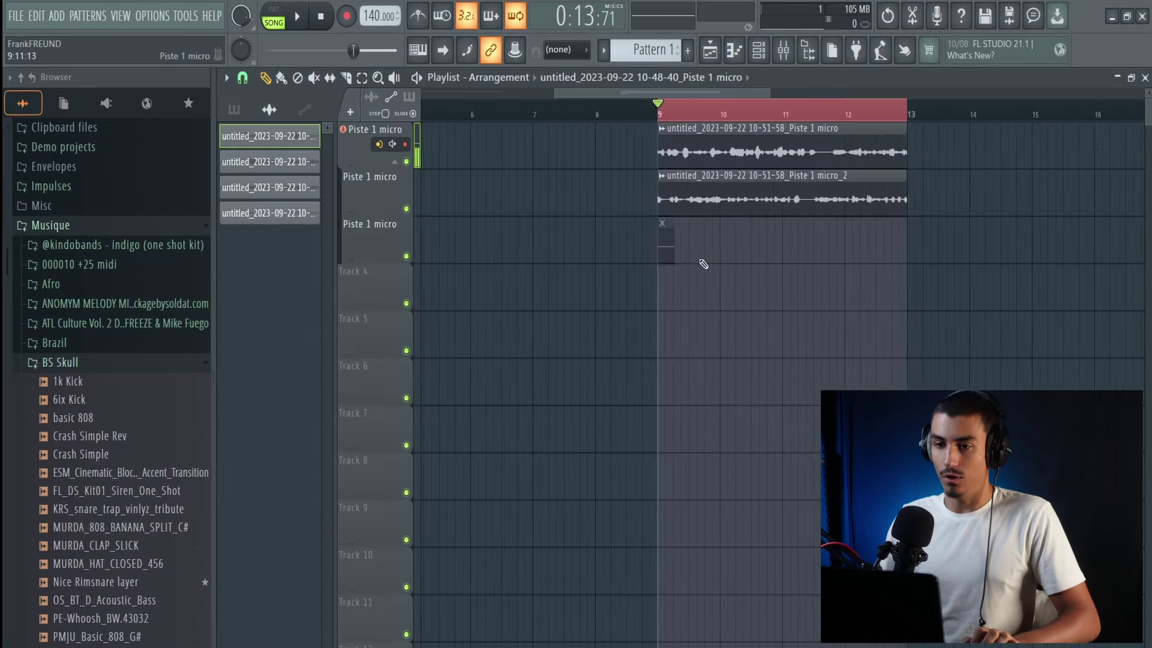
- Shorten the first looped take to one bar between bars 9 and 10, and start the second take partway into bar 9
{"action": "scroll", "coordinate": [703, 264], "scroll_direction": "up", "scroll_amount": 5}
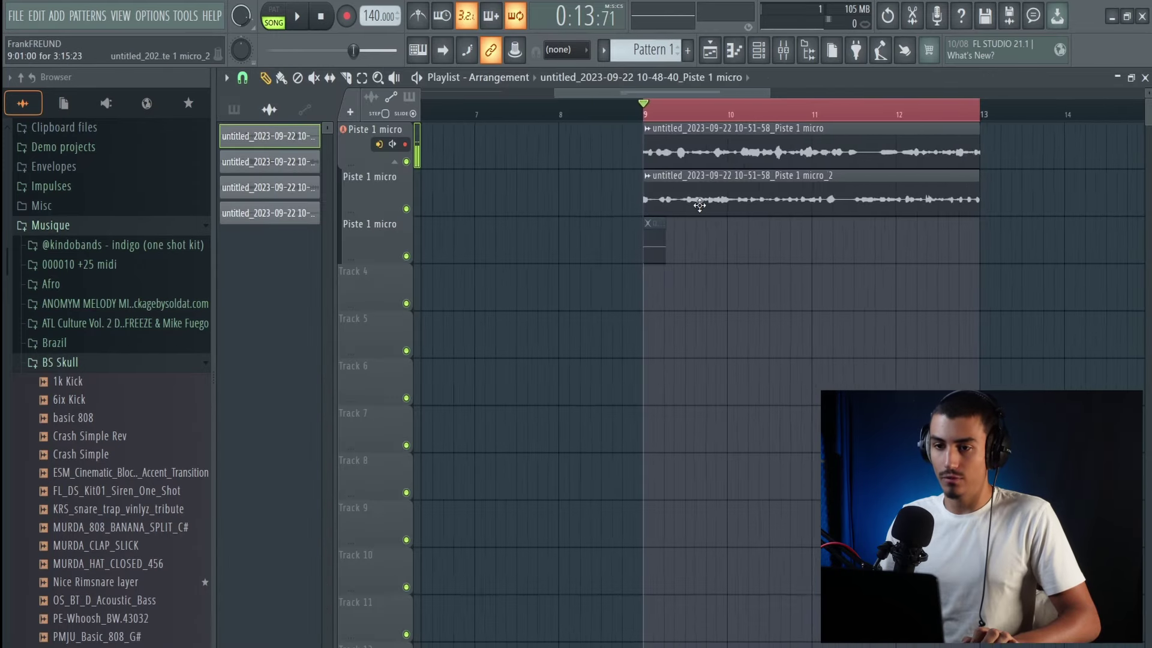
{"action": "left_click_drag", "start_coordinate": [565, 153], "coordinate": [746, 163]}
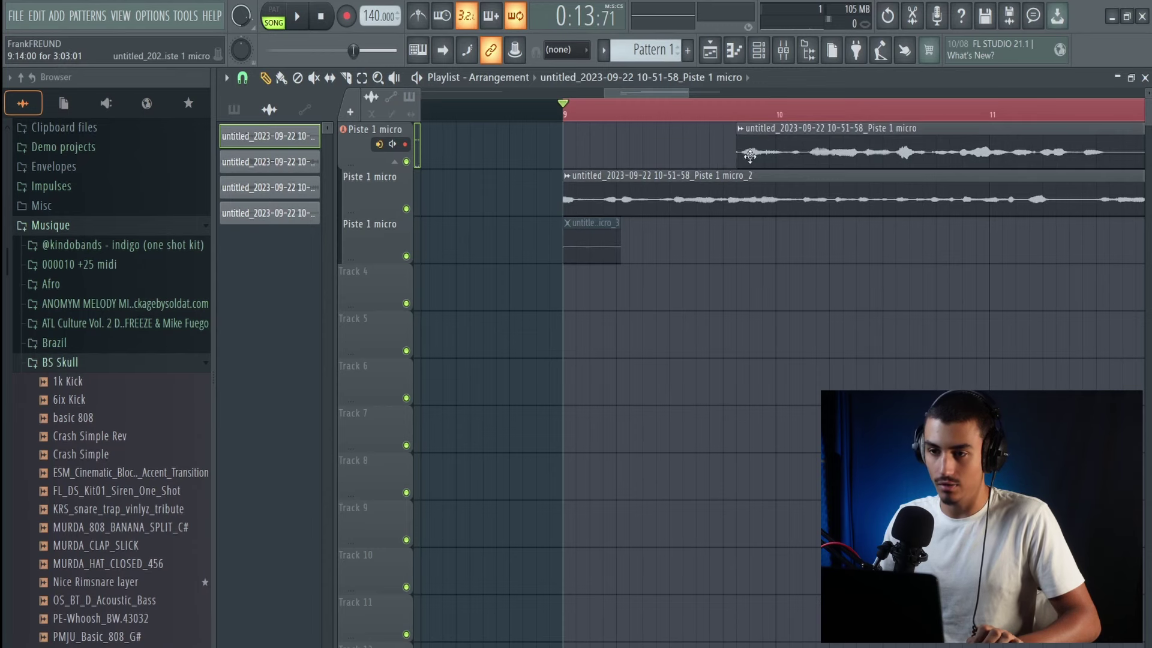
{"action": "scroll", "coordinate": [750, 156], "scroll_direction": "up", "scroll_amount": 4, "text": "ctrl"}
{"action": "mouse_move", "coordinate": [703, 157]}
{"action": "left_mouse_down"}
{"action": "mouse_move", "coordinate": [759, 157]}
{"action": "mouse_move", "coordinate": [703, 156]}
{"action": "left_mouse_up"}
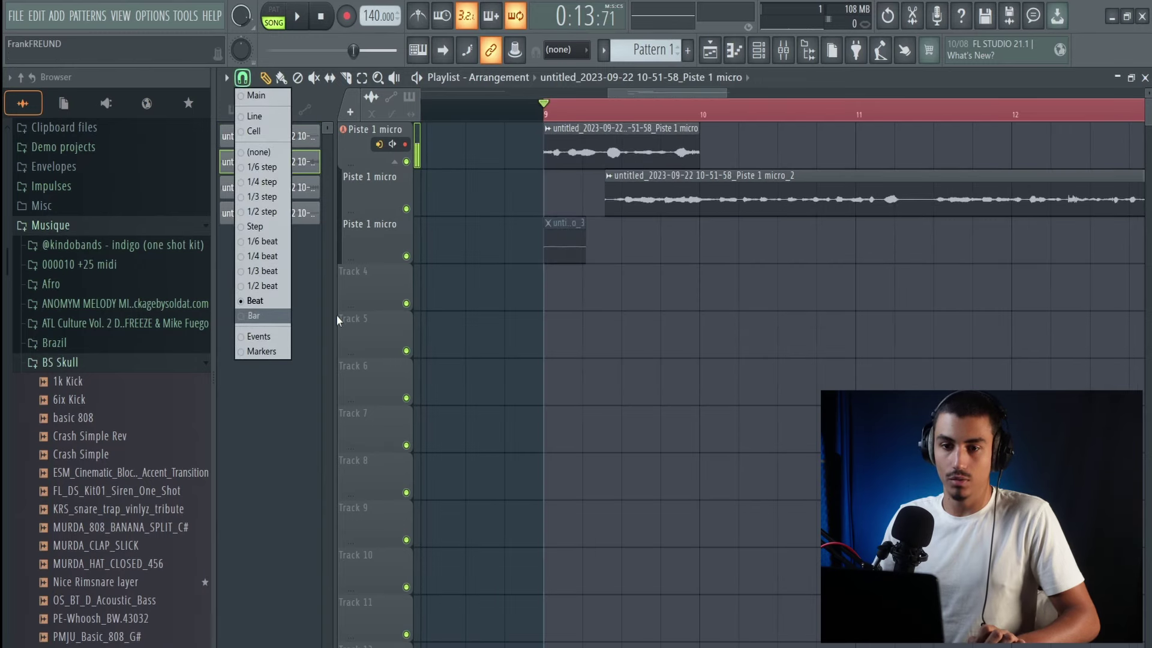
- Set the playlist snap to Beat and trim the start of the first looped take to just after bar 9
{"action": "left_click", "coordinate": [275, 301]}
{"action": "mouse_move", "coordinate": [627, 150]}
{"action": "left_mouse_down"}
{"action": "mouse_move", "coordinate": [775, 152]}
{"action": "mouse_move", "coordinate": [613, 150]}
{"action": "left_mouse_up"}
{"action": "scroll", "coordinate": [529, 153], "scroll_direction": "up", "scroll_amount": 5}
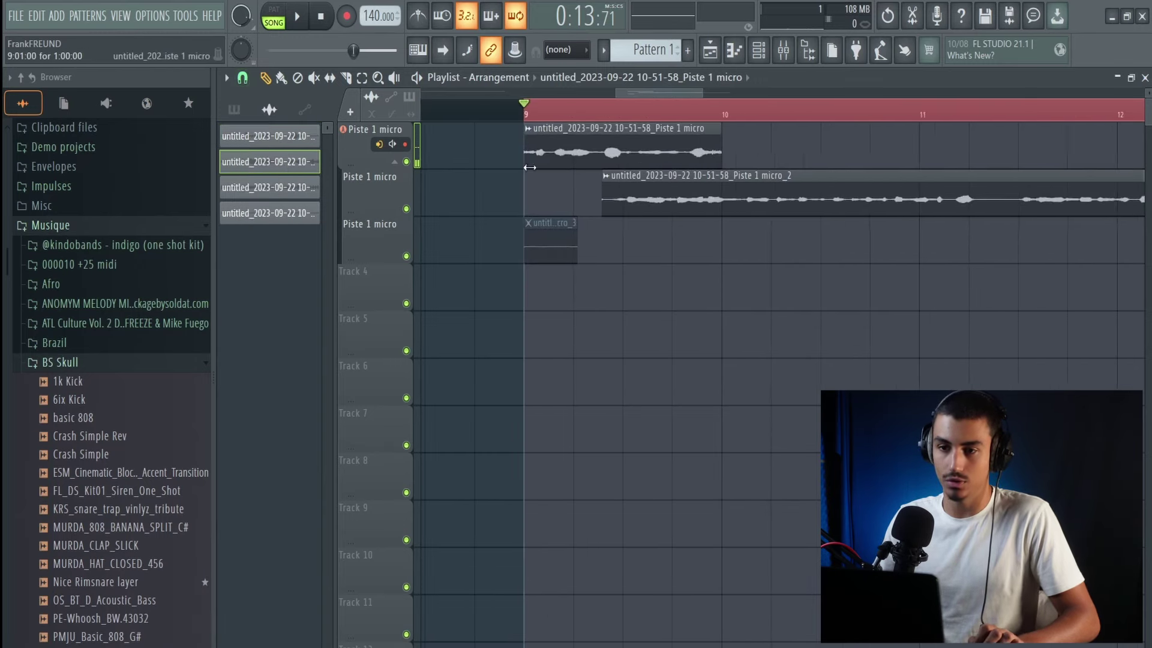
{"action": "scroll", "coordinate": [558, 174], "scroll_direction": "down", "scroll_amount": 2}
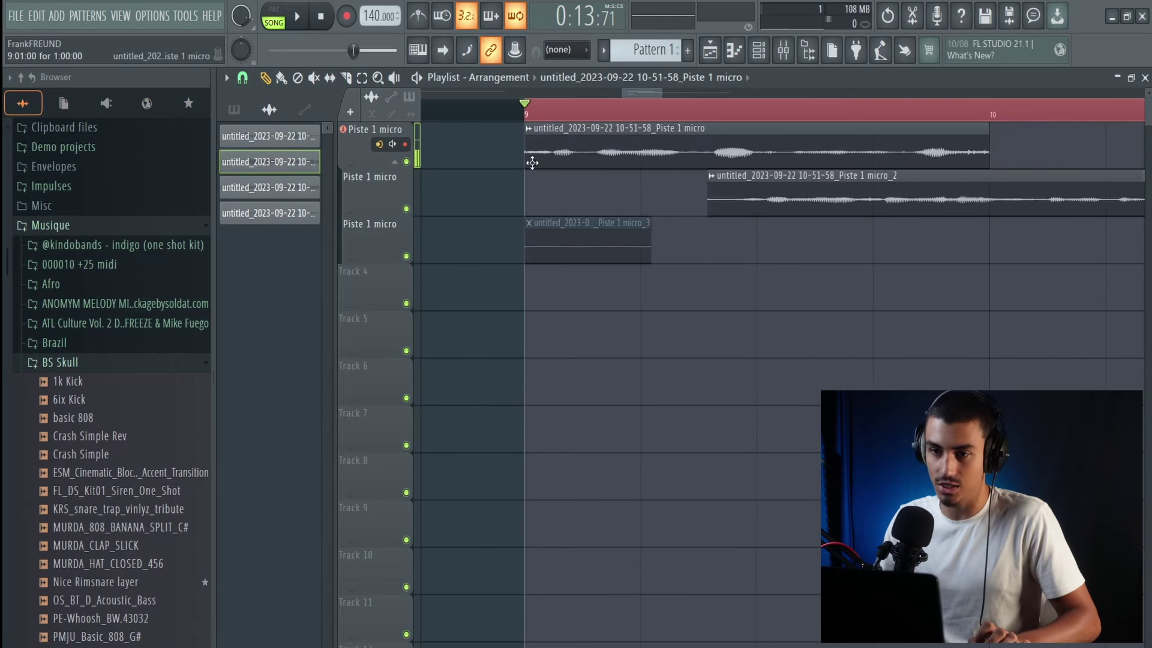
{"action": "mouse_move", "coordinate": [527, 162]}
{"action": "left_mouse_down"}
{"action": "mouse_move", "coordinate": [564, 166]}
{"action": "mouse_move", "coordinate": [513, 168]}
{"action": "mouse_move", "coordinate": [590, 178]}
{"action": "mouse_move", "coordinate": [528, 168]}
{"action": "left_mouse_up"}
{"action": "scroll", "coordinate": [528, 168], "scroll_direction": "up", "scroll_amount": 2}
{"action": "left_click_drag", "start_coordinate": [630, 167], "coordinate": [707, 160]}
{"action": "scroll", "coordinate": [673, 168], "scroll_direction": "up", "scroll_amount": 2}
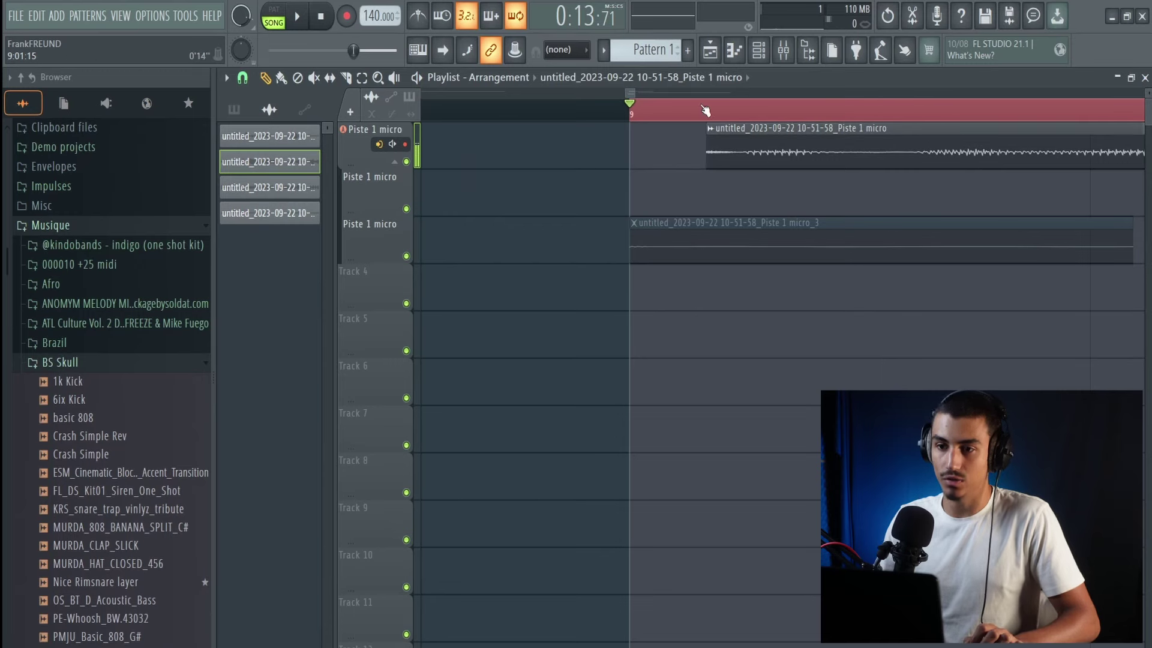
{"action": "scroll", "coordinate": [701, 111], "scroll_direction": "right", "scroll_amount": 5}
{"action": "scroll", "coordinate": [668, 123], "scroll_direction": "down", "scroll_amount": 8}
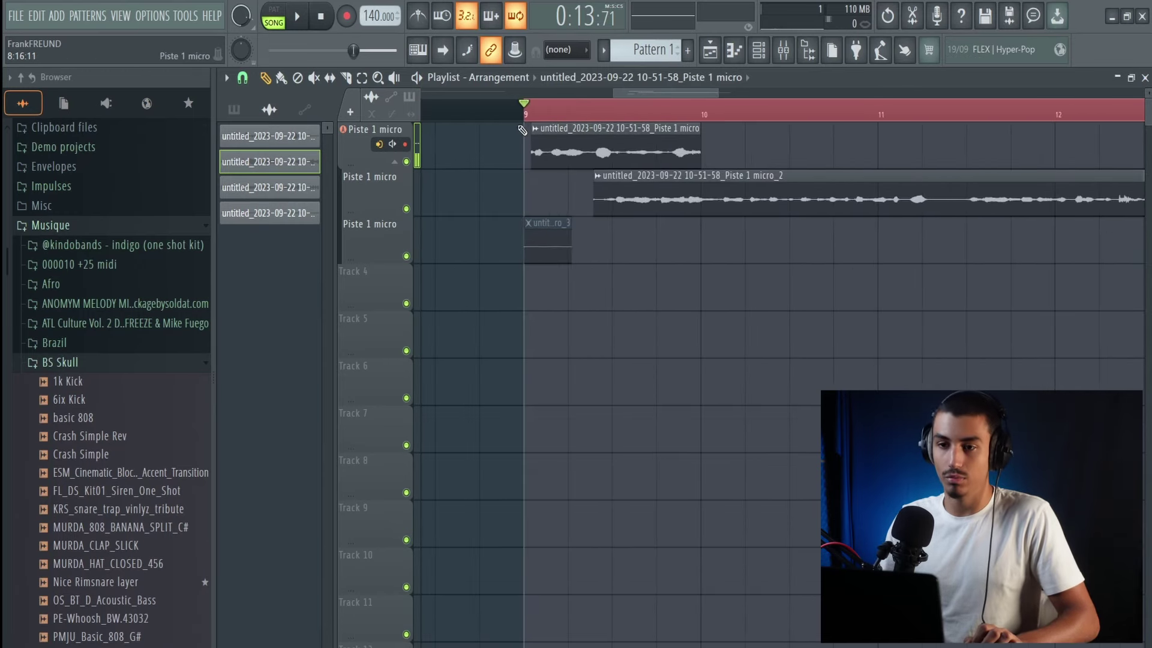
- Listen closely to how the first looped take starts when played from bar 9
{"action": "scroll", "coordinate": [522, 130], "scroll_direction": "up", "scroll_amount": 7}
{"action": "key", "text": "space"}
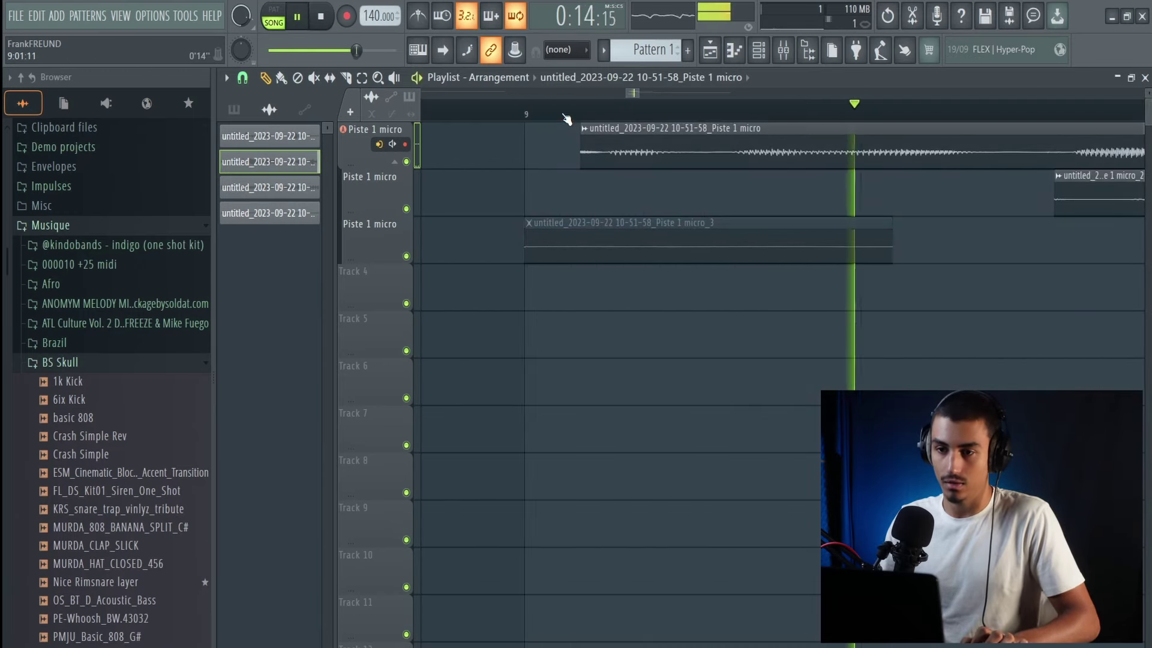
{"action": "key", "text": "space"}
{"action": "key", "text": "space"}
{"action": "key", "text": "space"}
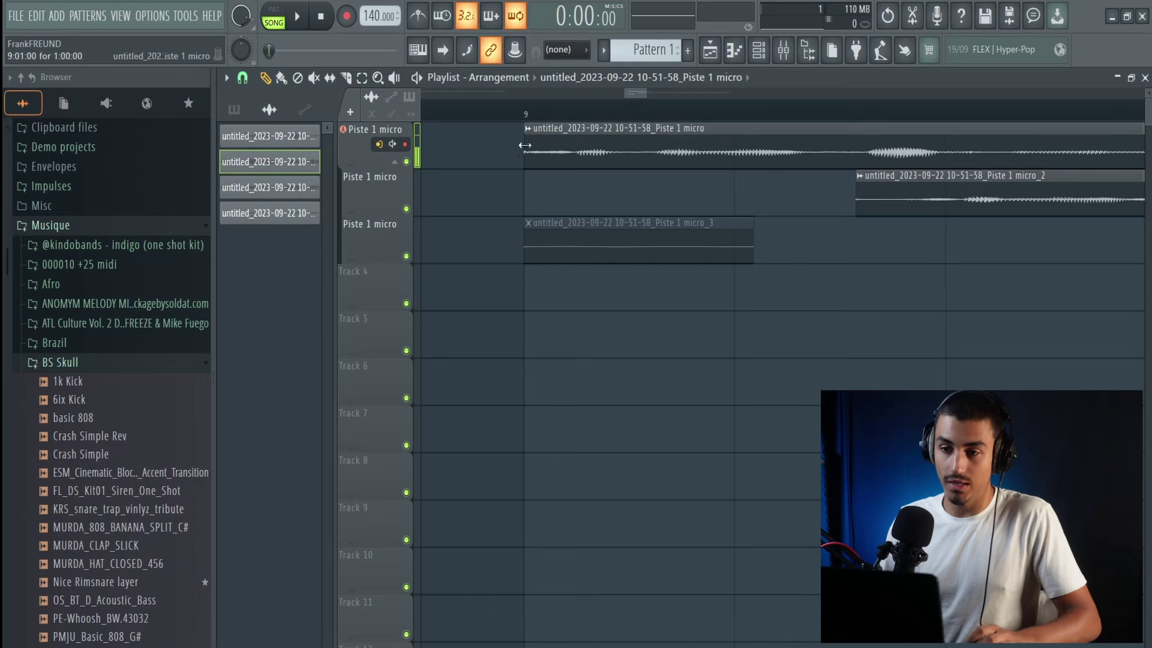
- Trim the start of the first looped take to about 9:01:14 and open its channel settings
{"action": "left_click_drag", "start_coordinate": [525, 146], "coordinate": [555, 145]}
{"action": "scroll", "coordinate": [595, 169], "scroll_direction": "down", "scroll_amount": 3}
{"action": "scroll", "coordinate": [596, 169], "scroll_direction": "down", "scroll_amount": 1}
{"action": "double_click", "coordinate": [596, 147]}
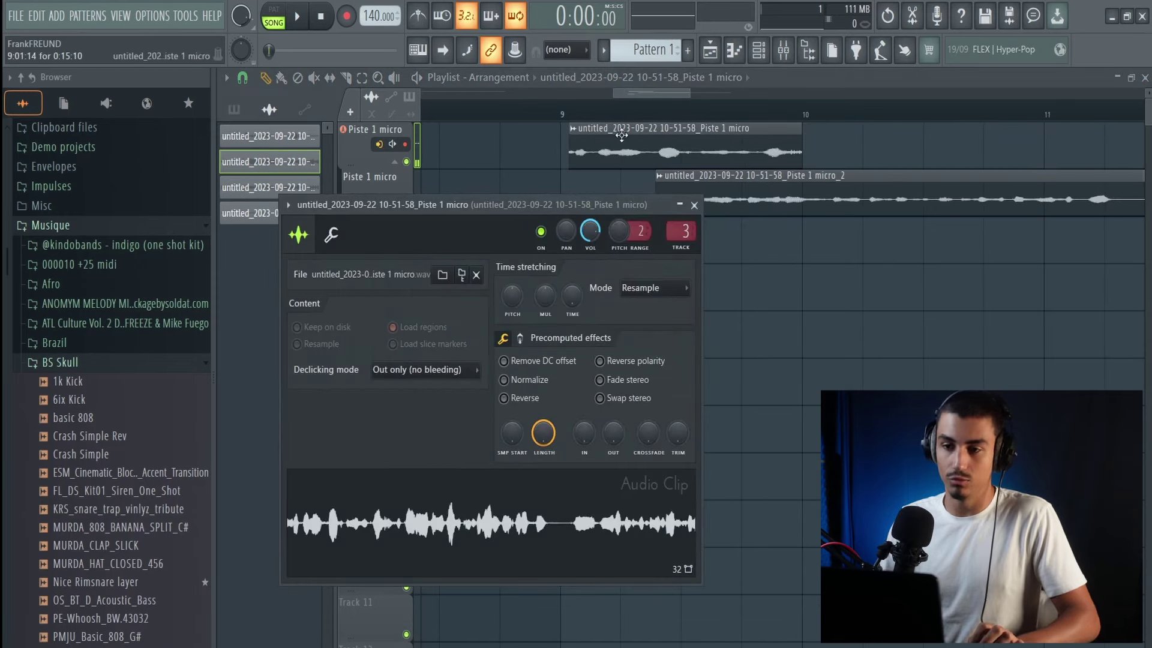
- Try the transient and generic declicking modes on the first looped take, ending with Smooth (bleeding)
{"action": "left_click", "coordinate": [427, 369]}
{"action": "left_click", "coordinate": [418, 447]}
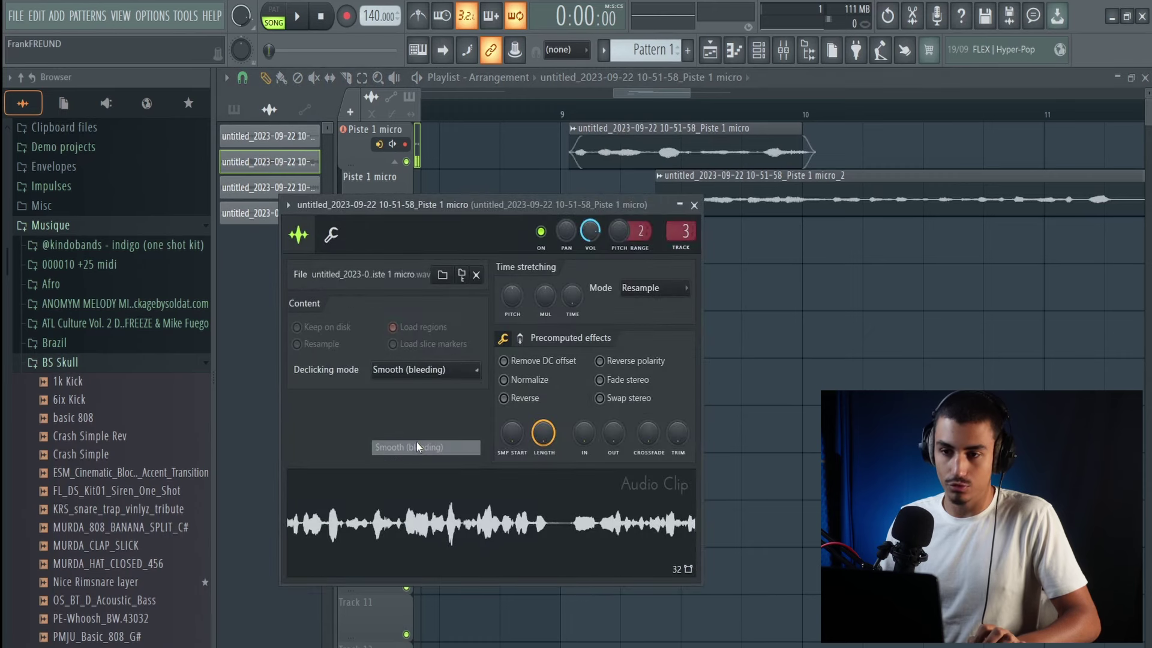
{"action": "left_click", "coordinate": [420, 369]}
{"action": "left_click", "coordinate": [408, 421]}
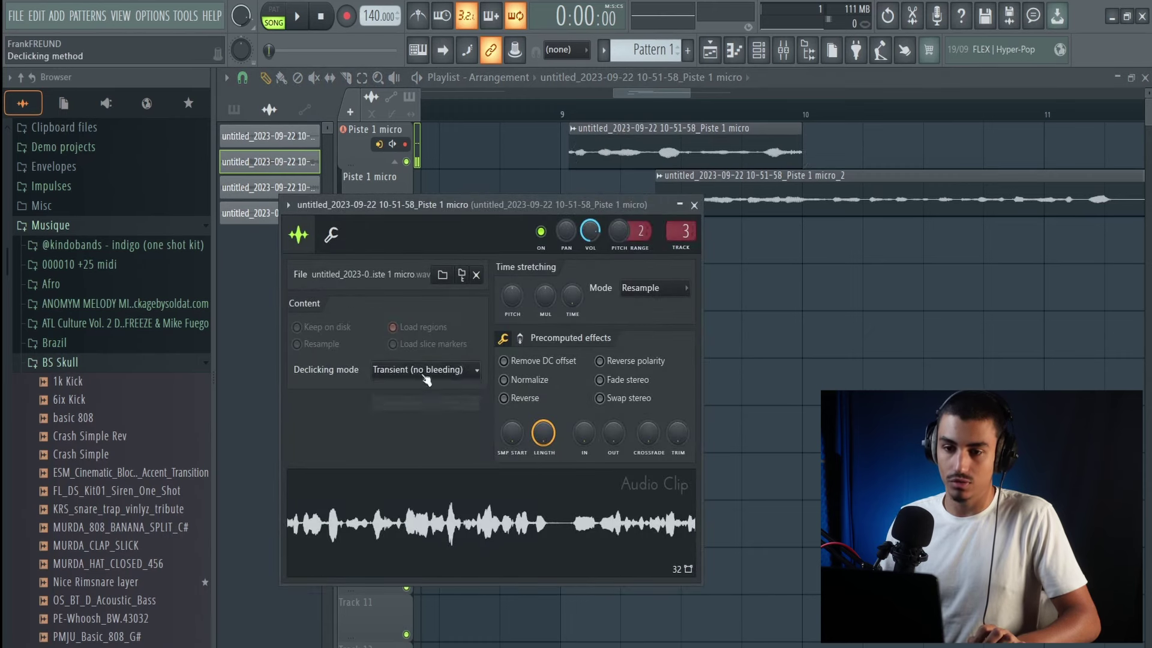
{"action": "left_click", "coordinate": [423, 371]}
{"action": "left_click", "coordinate": [418, 420]}
{"action": "left_click", "coordinate": [428, 372]}
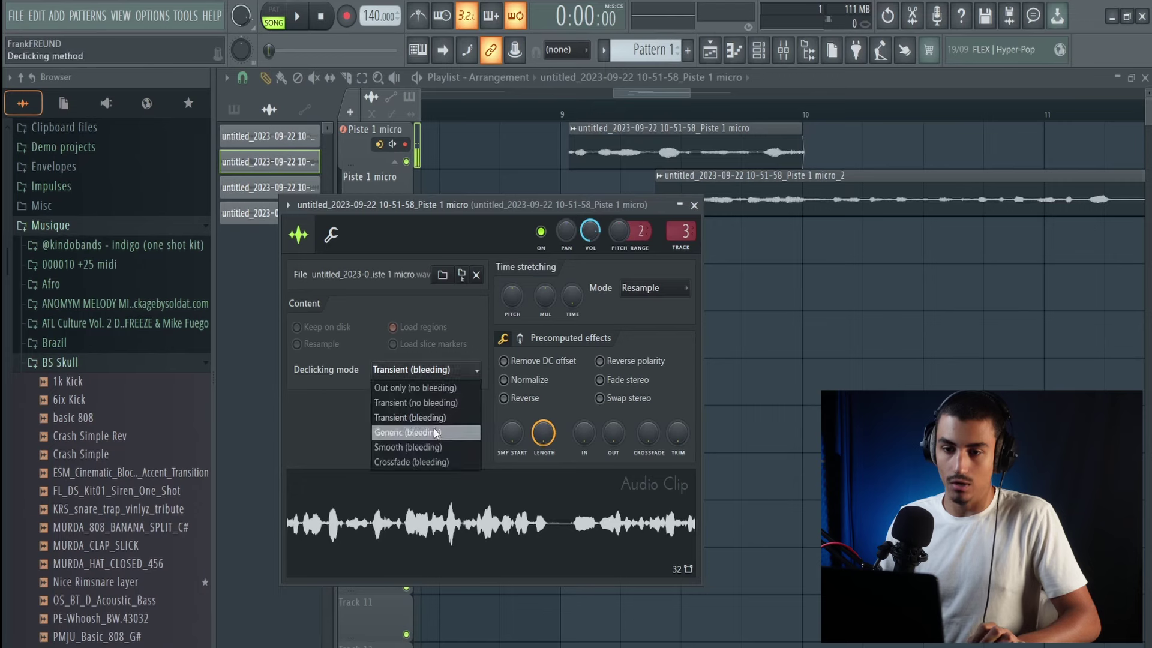
{"action": "left_click", "coordinate": [434, 429]}
{"action": "left_click", "coordinate": [440, 371]}
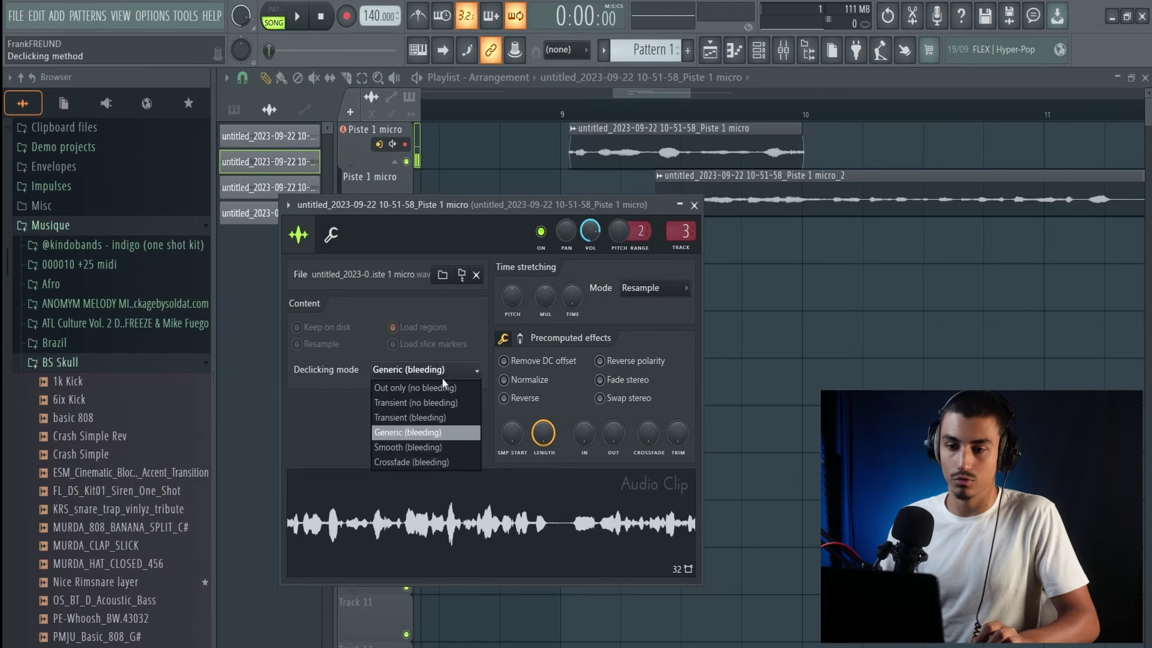
{"action": "left_click", "coordinate": [422, 445]}
{"action": "left_click", "coordinate": [429, 371]}
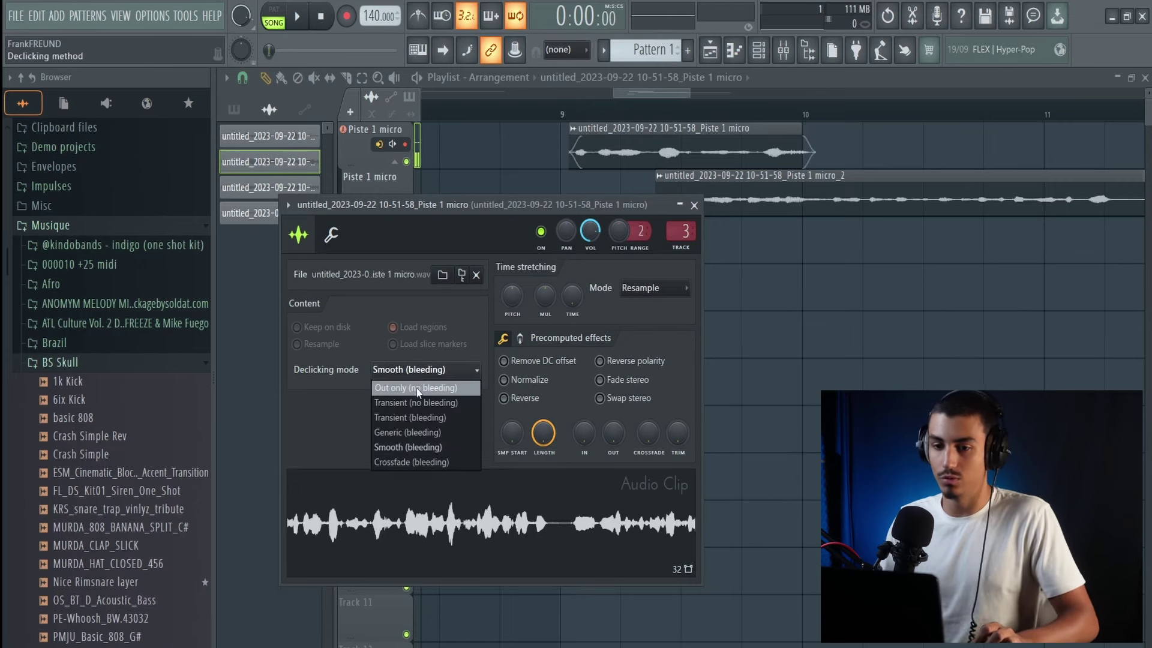
{"action": "left_click", "coordinate": [417, 373]}
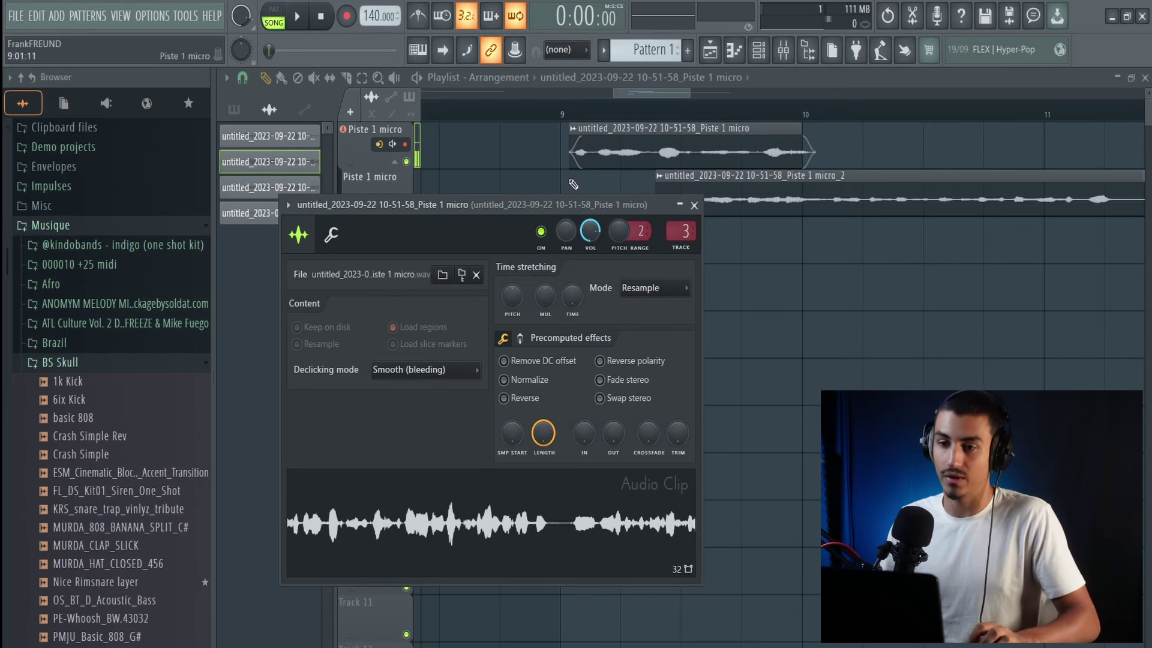
- Play back the first looped take from around bar 9 with smooth declicking applied
{"action": "left_click", "coordinate": [555, 111]}
{"action": "key", "text": "space"}
{"action": "left_click", "coordinate": [557, 111]}
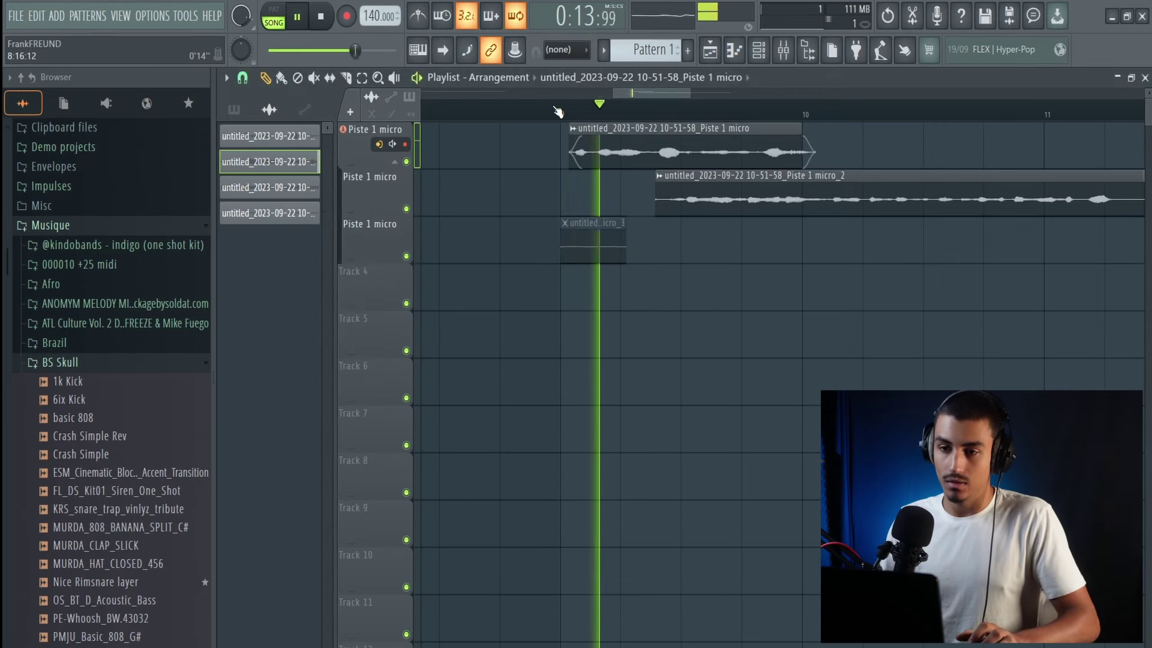
{"action": "key", "text": "space"}
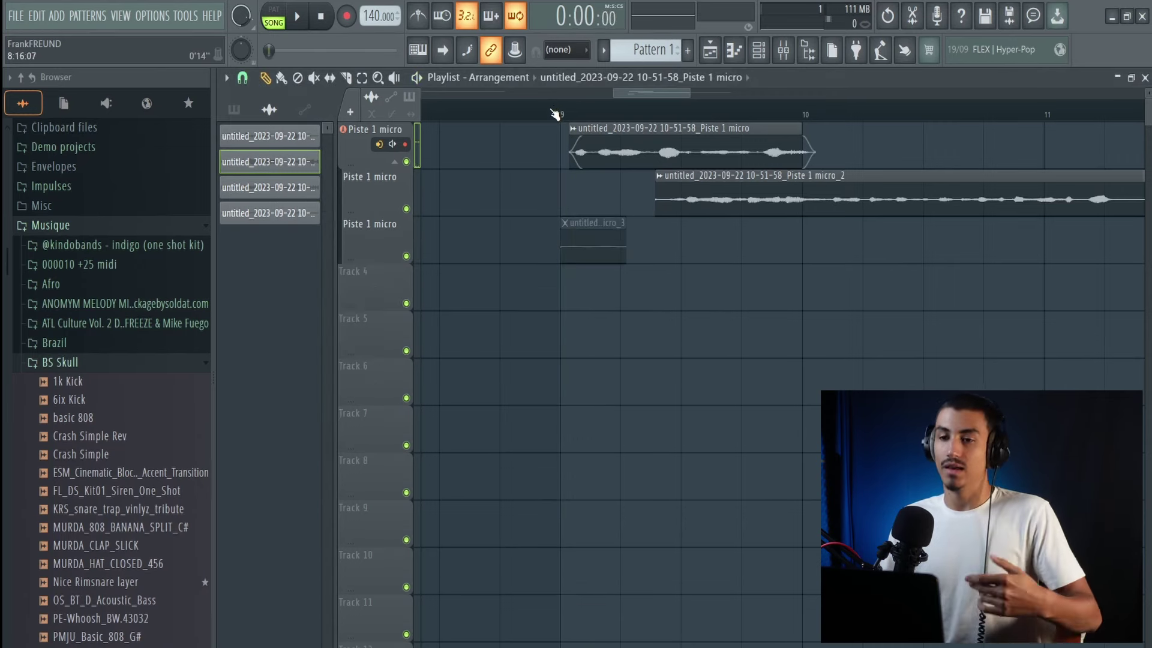
{"action": "left_click", "coordinate": [555, 112]}
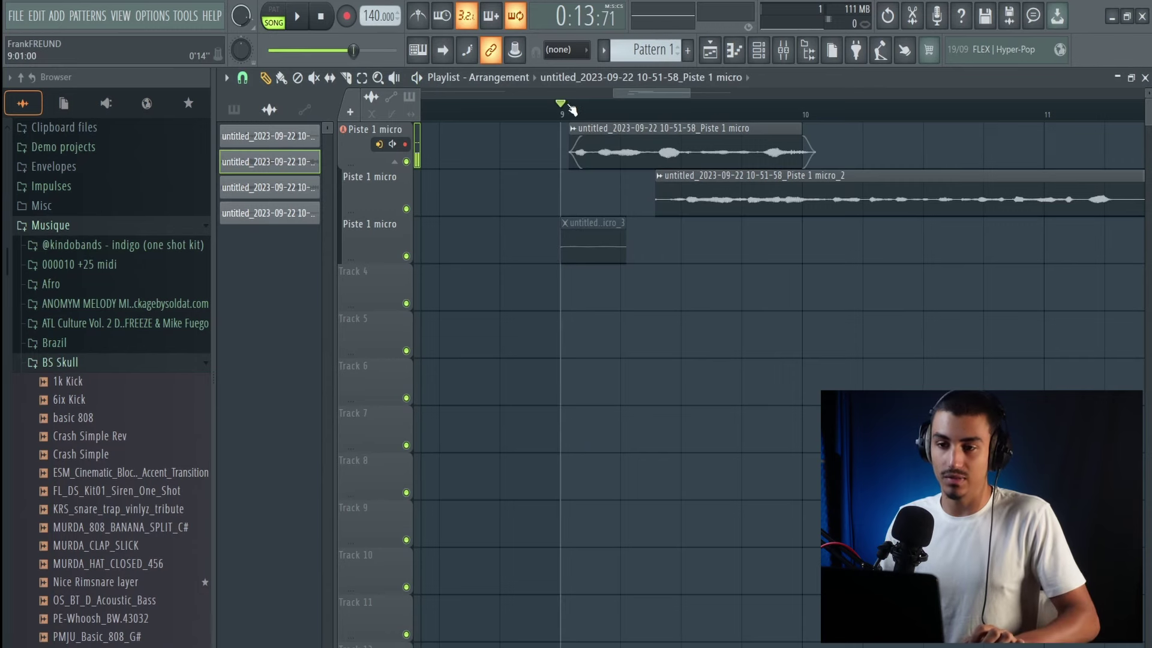
- Set the first looped take's declicking mode to Out only (no bleeding)
{"action": "double_click", "coordinate": [576, 157]}
{"action": "left_click", "coordinate": [423, 370]}
{"action": "left_click", "coordinate": [419, 401]}
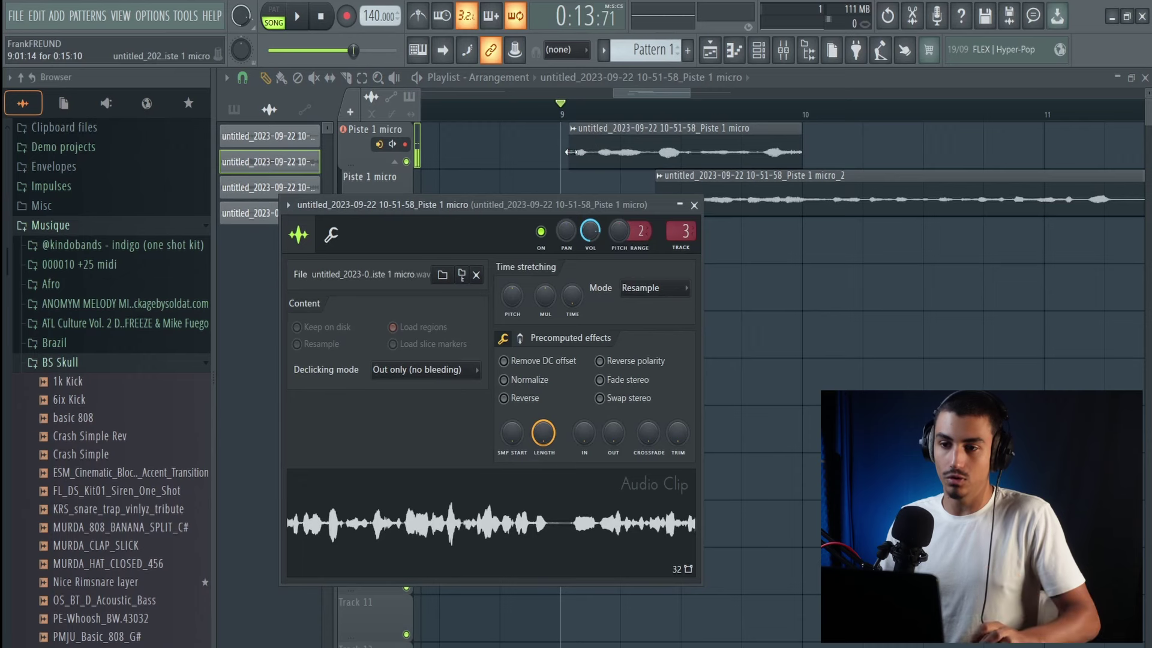
- Trim the first take to start at about 9:07 and last about 6 steps, and make it unique as a sample
{"action": "left_click_drag", "start_coordinate": [570, 151], "coordinate": [656, 155]}
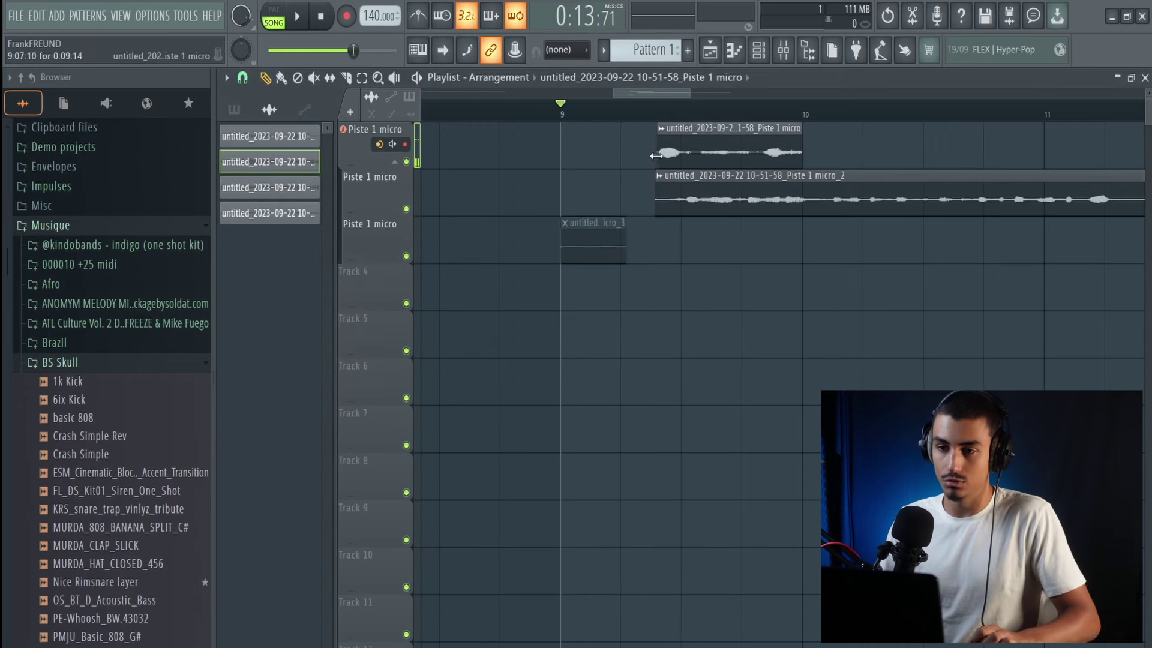
{"action": "left_click_drag", "start_coordinate": [801, 154], "coordinate": [753, 162]}
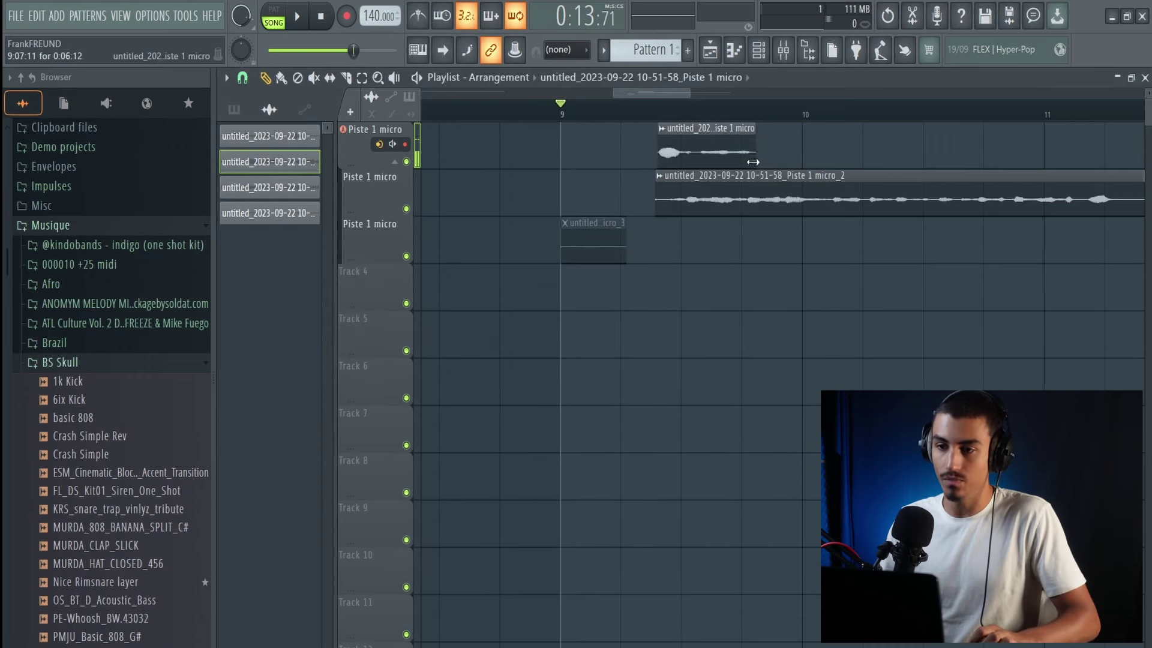
{"action": "left_click", "coordinate": [665, 135]}
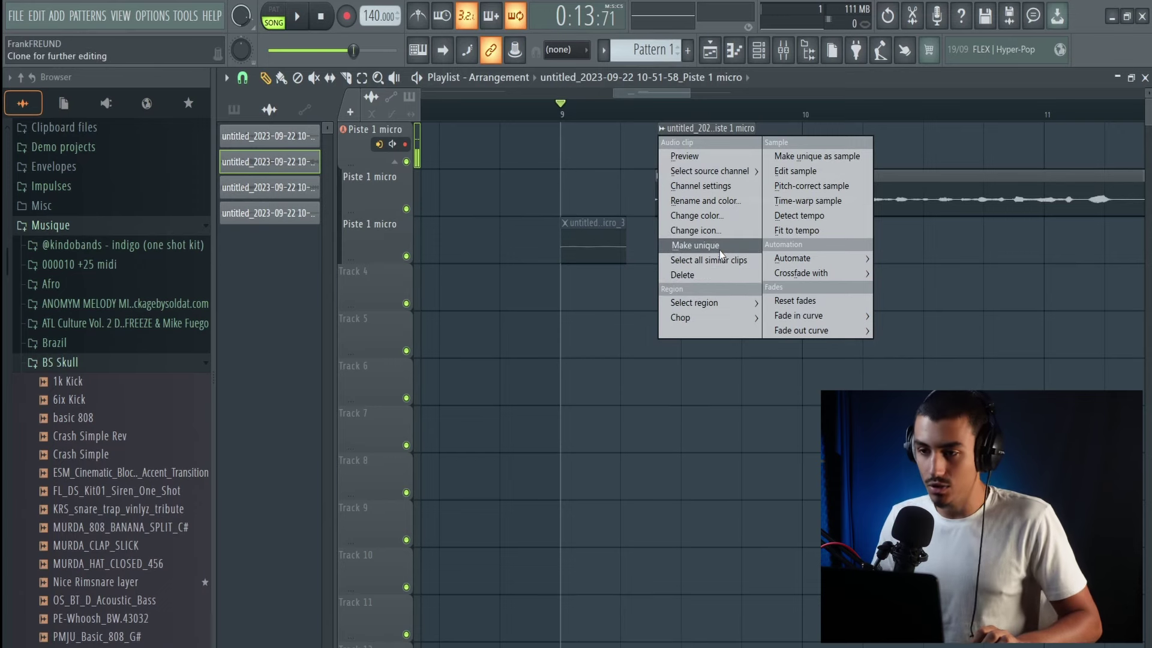
{"action": "left_click", "coordinate": [809, 155]}
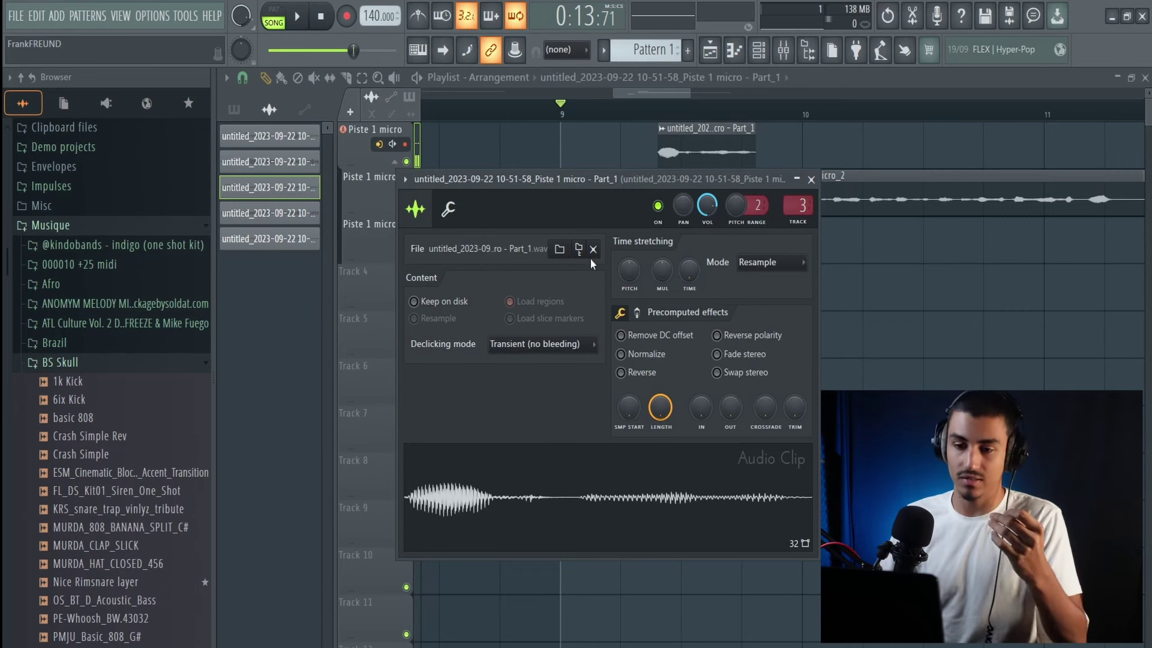
- Open the trimmed sample in Edison and fade in its opening, from the start to about 0:017
{"action": "right_click", "coordinate": [577, 471]}
{"action": "left_click", "coordinate": [635, 499]}
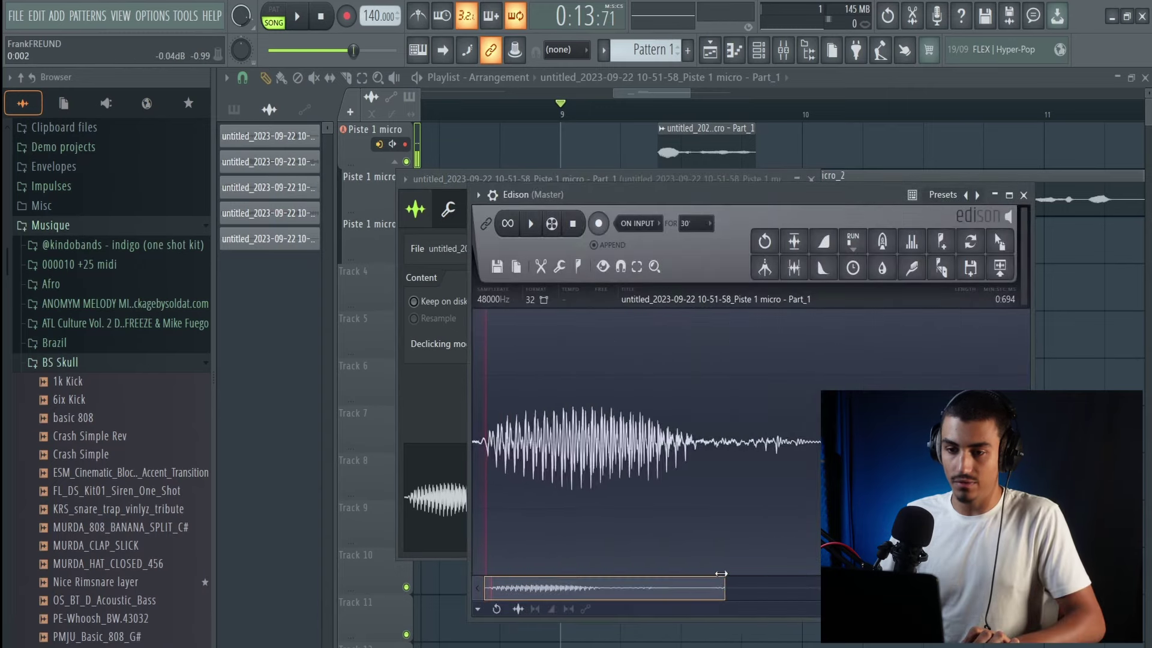
{"action": "left_click_drag", "start_coordinate": [721, 574], "coordinate": [509, 575]}
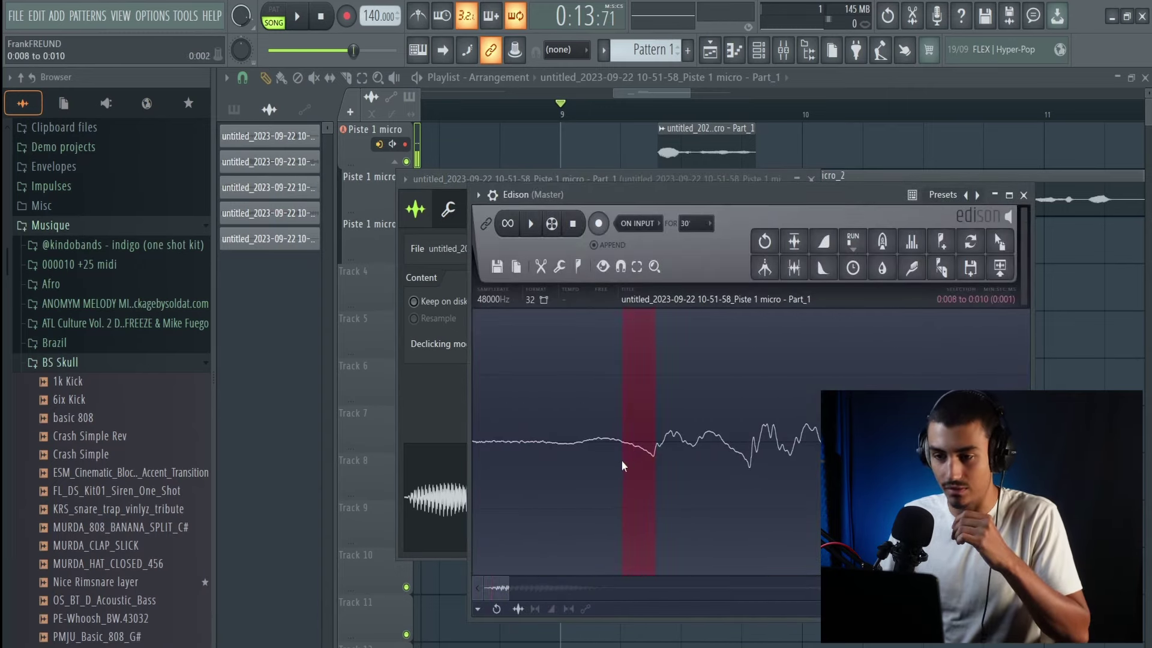
{"action": "left_click_drag", "start_coordinate": [766, 456], "coordinate": [705, 444]}
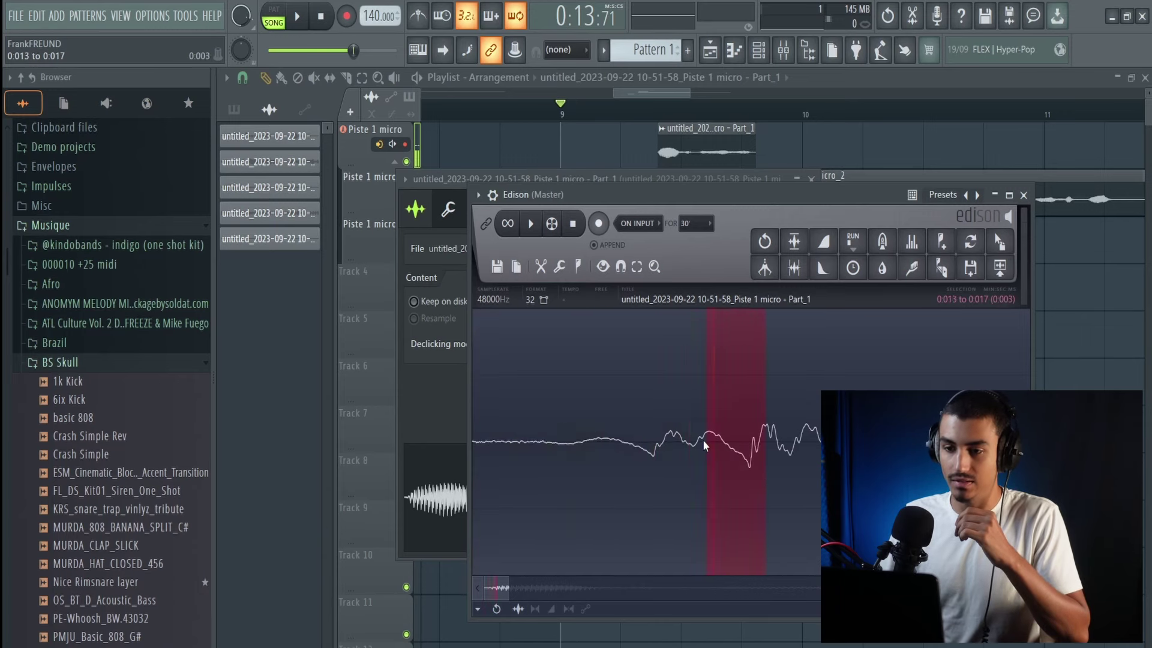
{"action": "left_click", "coordinate": [824, 244]}
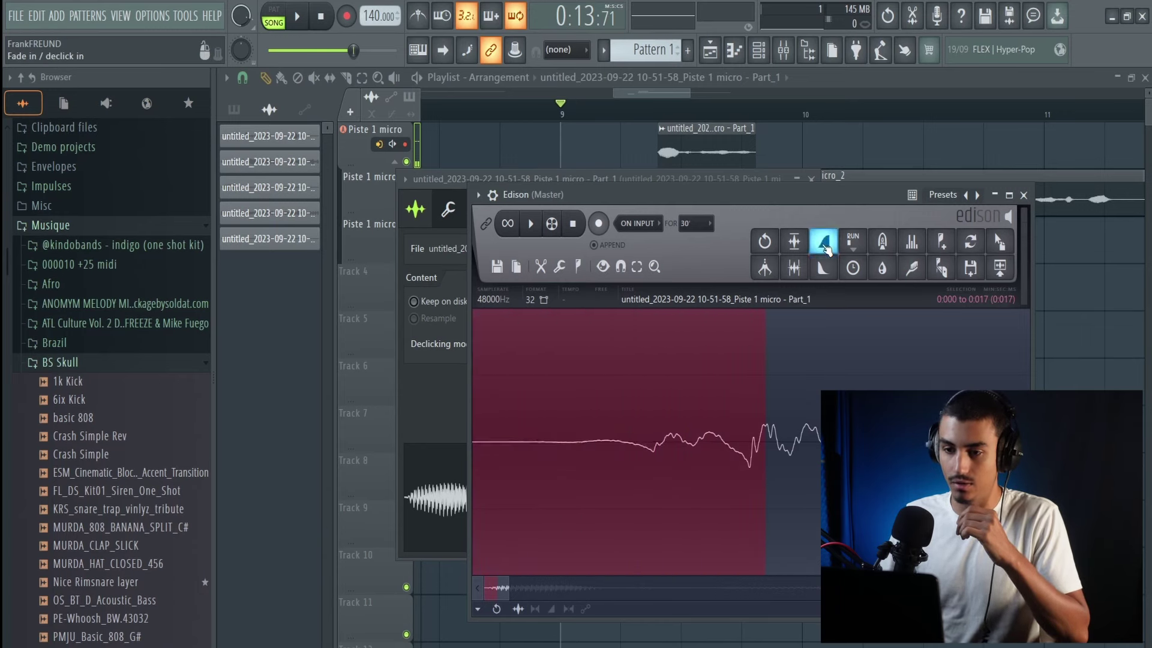
{"action": "left_click_drag", "start_coordinate": [765, 324], "coordinate": [616, 540]}
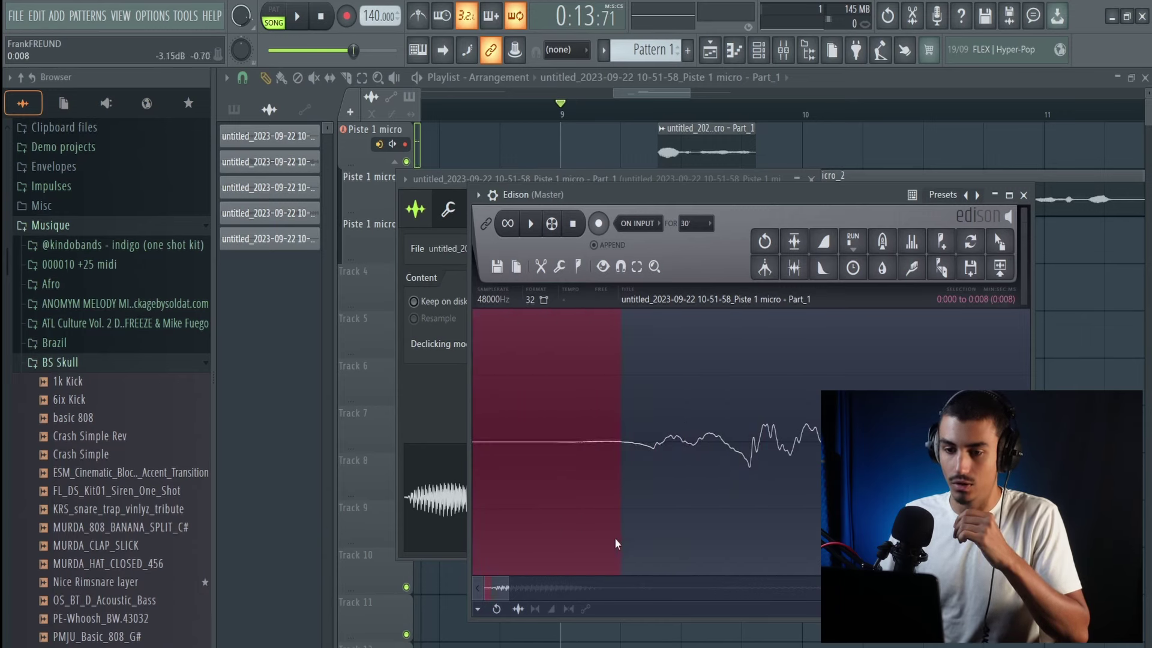
- Review the full waveform in Edison and send the faded sample back to the playlist
{"action": "left_click", "coordinate": [517, 442]}
{"action": "key", "text": "space"}
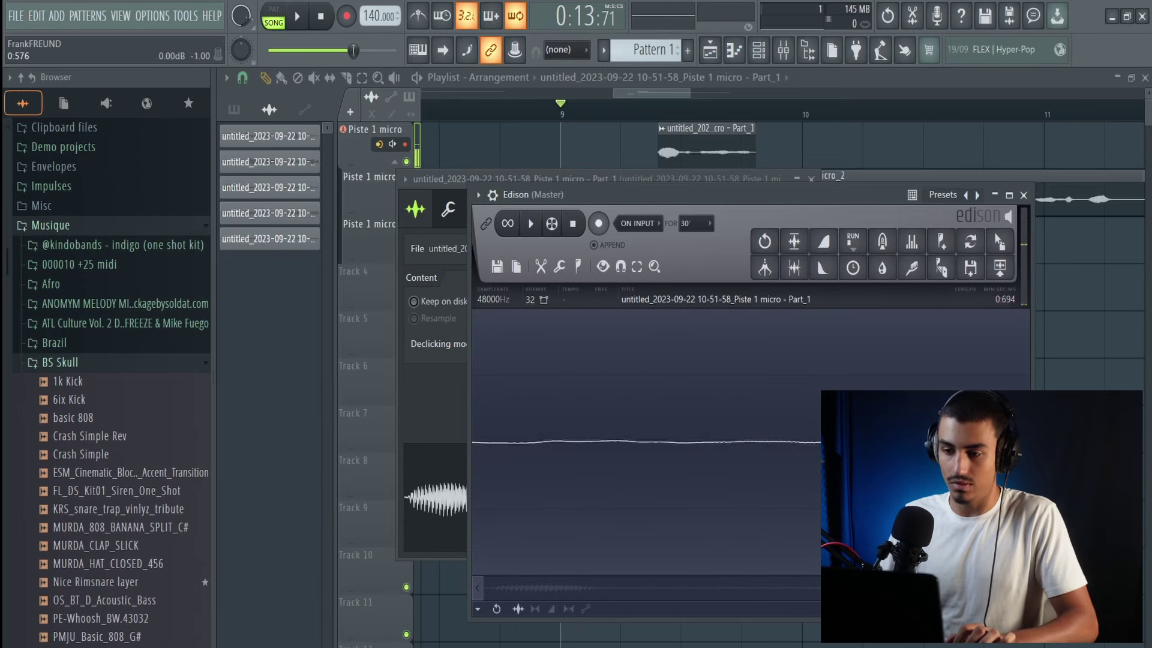
{"action": "scroll", "coordinate": [807, 447], "scroll_direction": "down", "scroll_amount": 6}
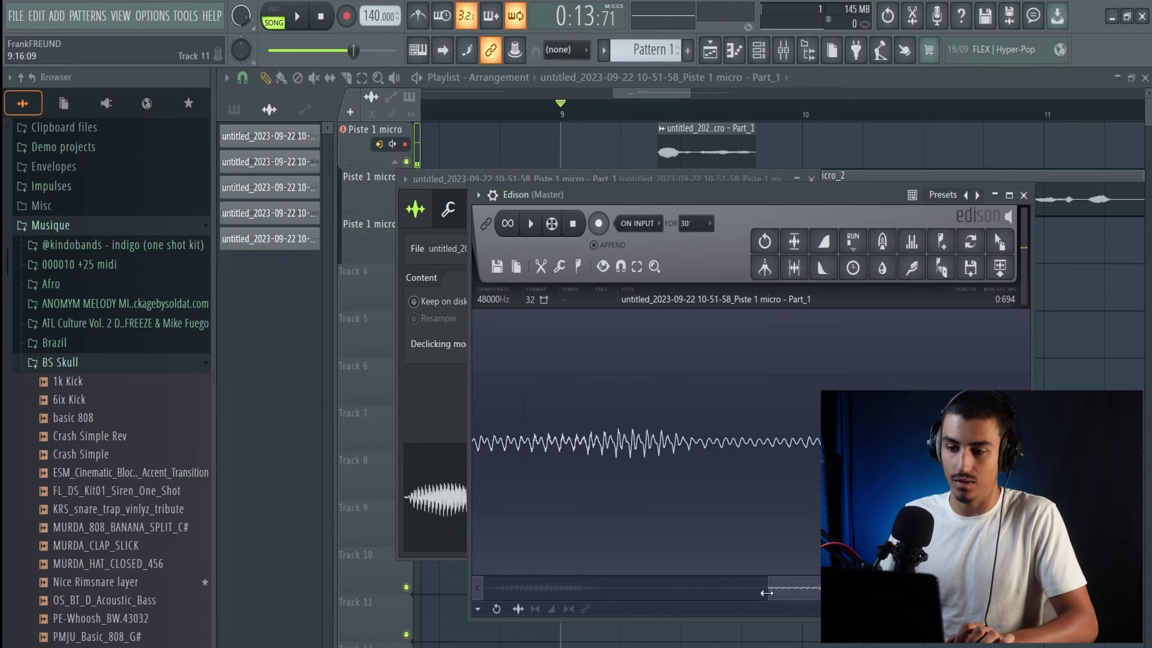
{"action": "left_click_drag", "start_coordinate": [767, 593], "coordinate": [483, 593]}
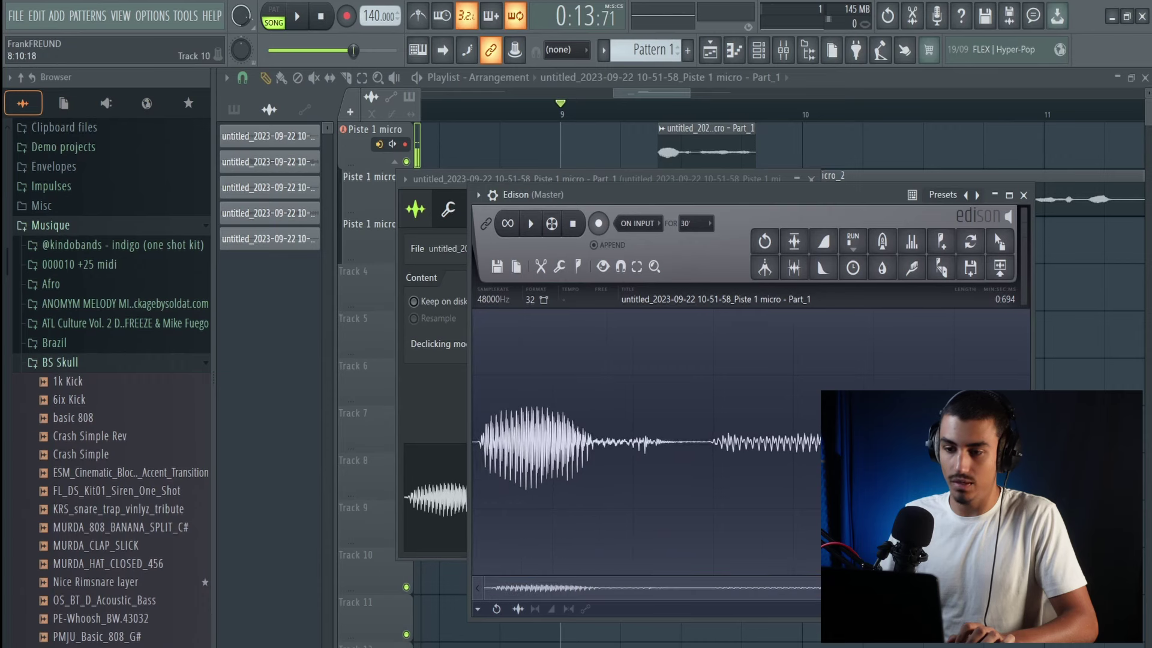
{"action": "left_click", "coordinate": [1010, 274]}
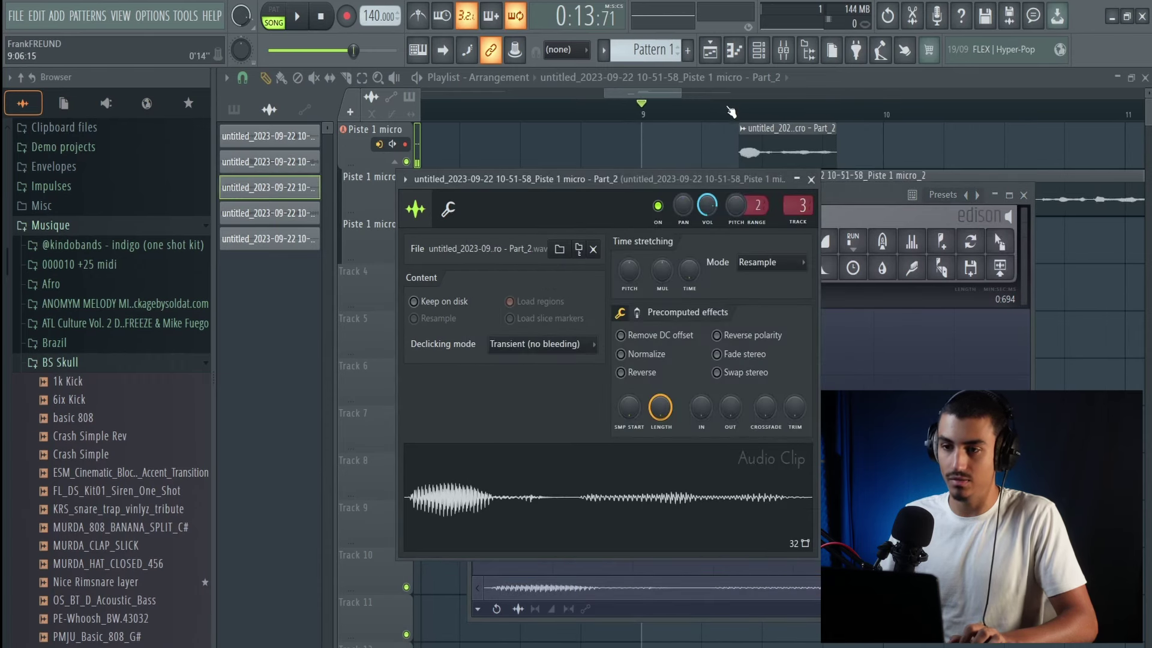
- Close the floating windows and play back the edited clip in the playlist
{"action": "key", "text": "F12"}
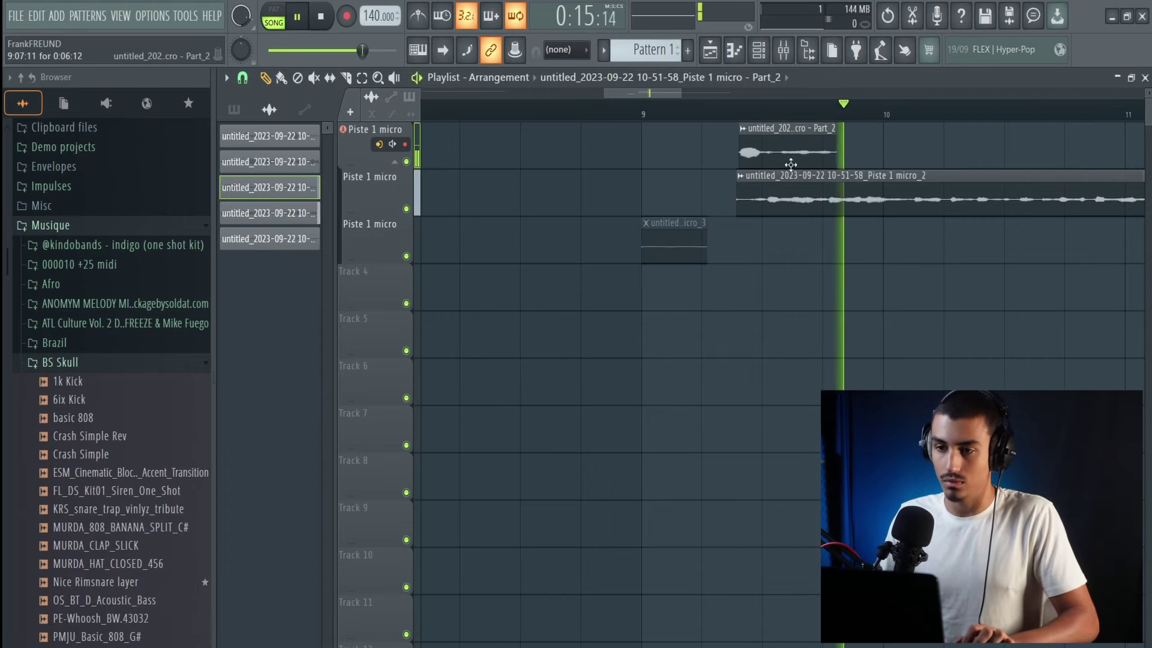
{"action": "scroll", "coordinate": [706, 154], "scroll_direction": "down", "scroll_amount": 3}
{"action": "key", "text": "space"}
{"action": "scroll", "coordinate": [670, 243], "scroll_direction": "down", "scroll_amount": 4}
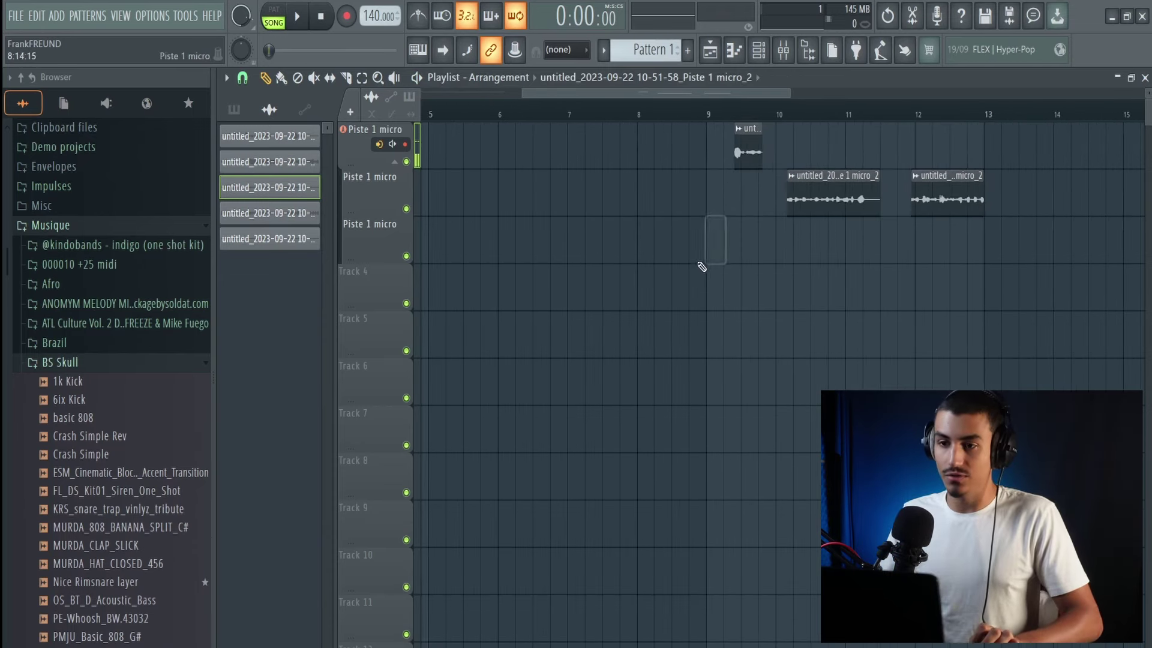
- Copy slices of the second take onto tracks 4 to 6 and select all the clips in the playlist
{"action": "mouse_move", "coordinate": [773, 197]}
{"action": "left_mouse_down"}
{"action": "mouse_move", "coordinate": [701, 292]}
{"action": "mouse_move", "coordinate": [751, 317]}
{"action": "mouse_move", "coordinate": [760, 349]}
{"action": "mouse_move", "coordinate": [691, 397]}
{"action": "left_mouse_up"}
{"action": "left_click_drag", "start_coordinate": [807, 447], "coordinate": [552, 121]}
{"action": "scroll", "coordinate": [600, 322], "scroll_direction": "right", "scroll_amount": 2}
{"action": "scroll", "coordinate": [715, 276], "scroll_direction": "up", "scroll_amount": 4}
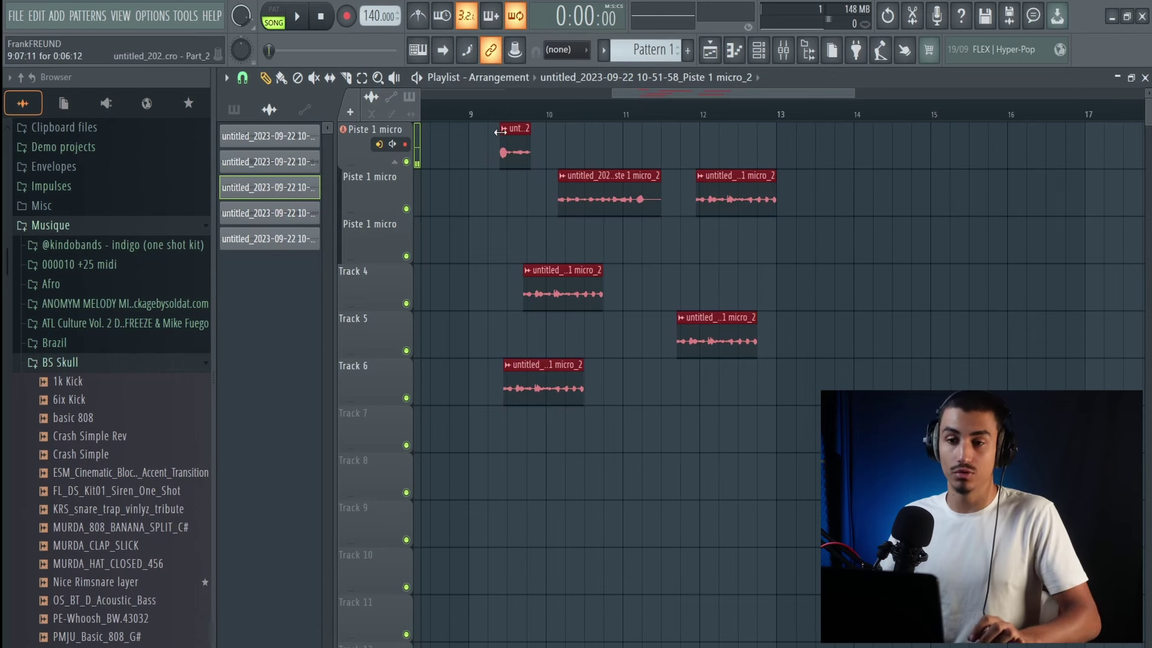
- Mark bars 9 up to 13 and render the selected clips to a 16-bit stereo WAV with 512-point sinc resampling
{"action": "left_click_drag", "start_coordinate": [469, 111], "coordinate": [768, 118]}
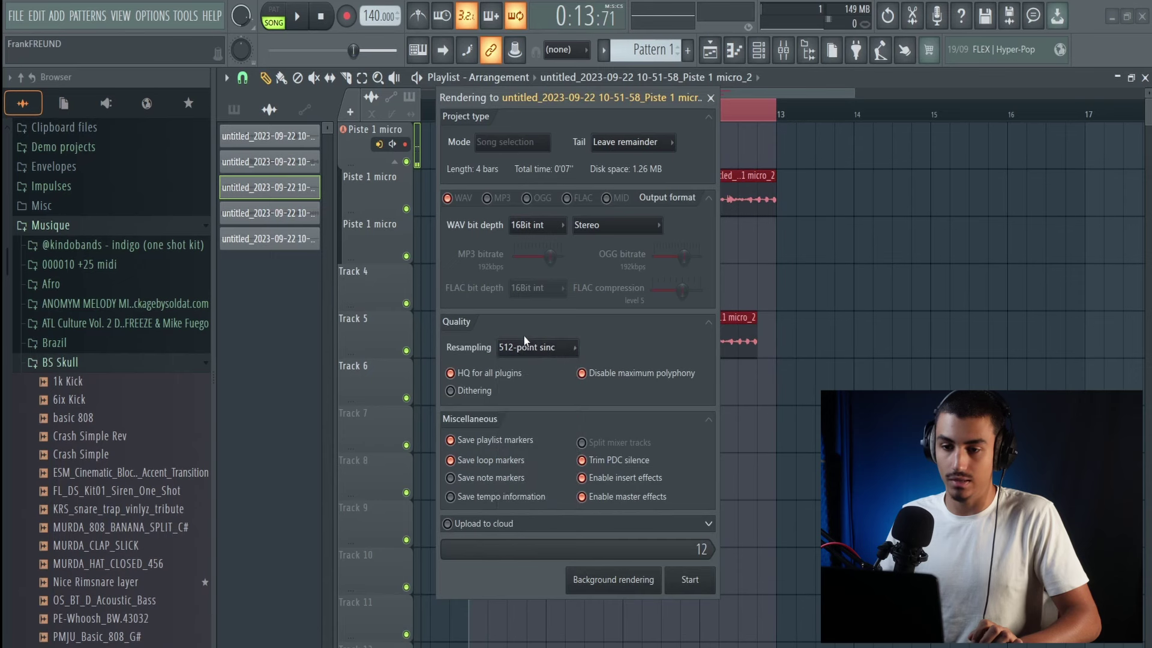
{"action": "left_click", "coordinate": [525, 347]}
{"action": "left_click", "coordinate": [510, 347]}
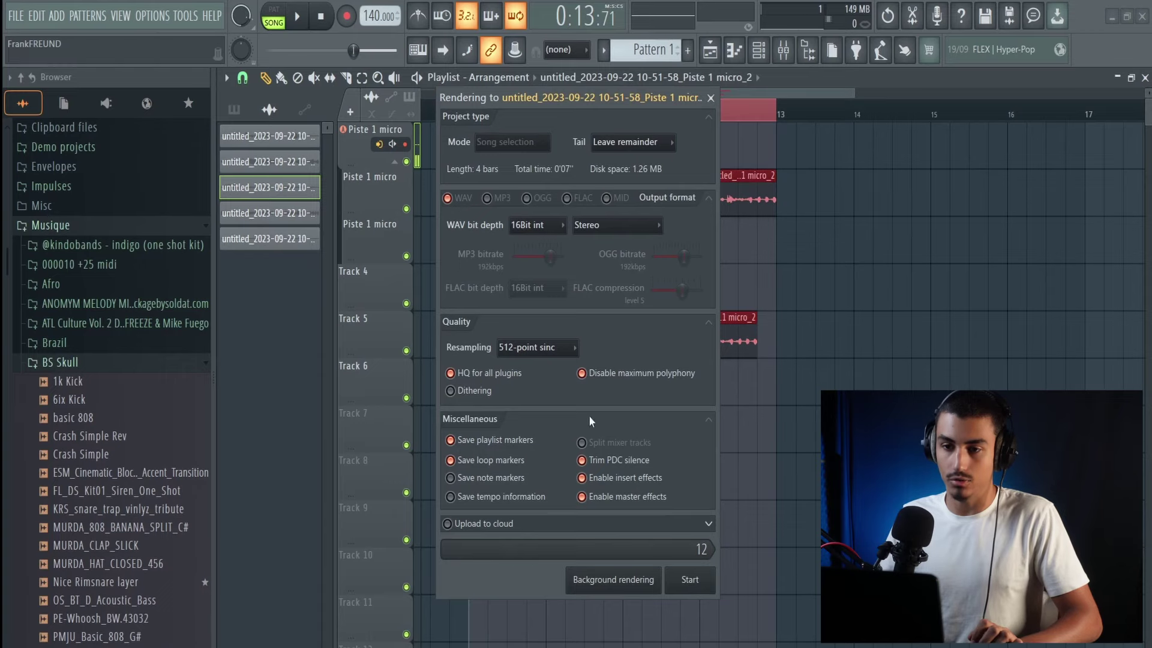
{"action": "left_click", "coordinate": [697, 584]}
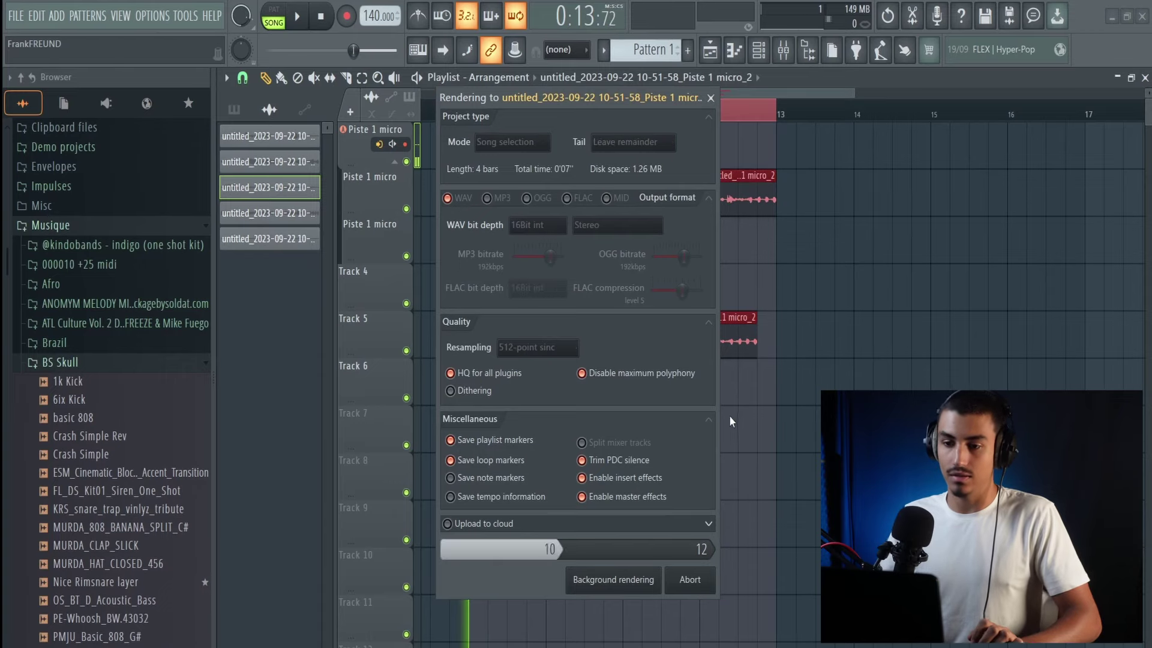